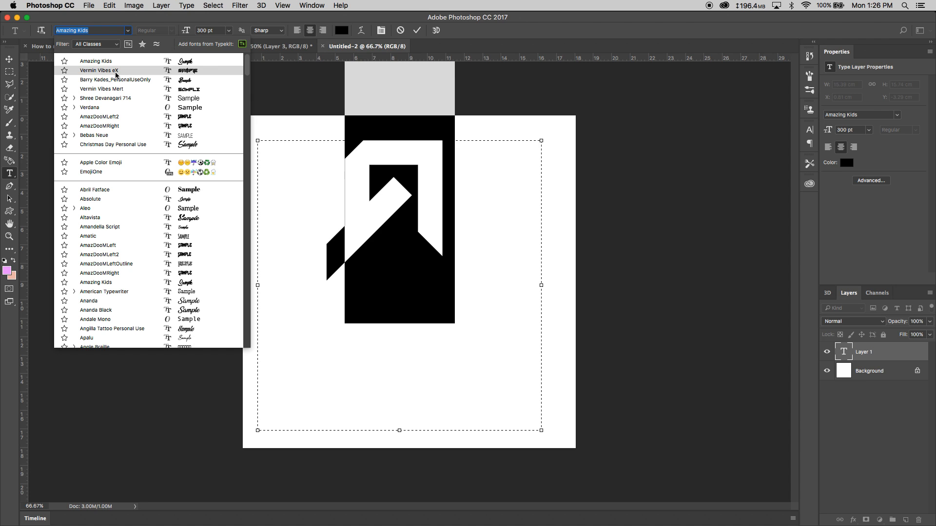
# - Set the letter A's font to Vermin Vibes eX, commit the text and move the letter to the centre of the canvas
pyautogui.click(115, 72)
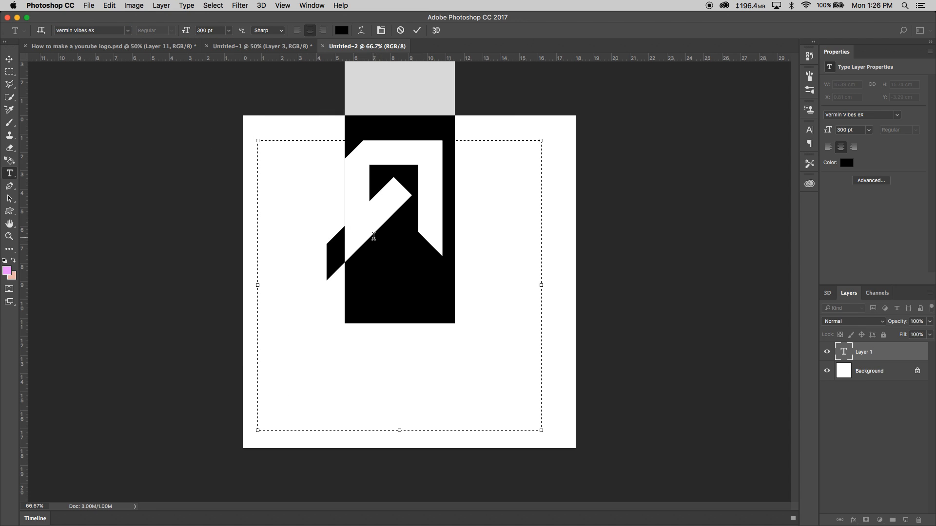
pyautogui.click(867, 460)
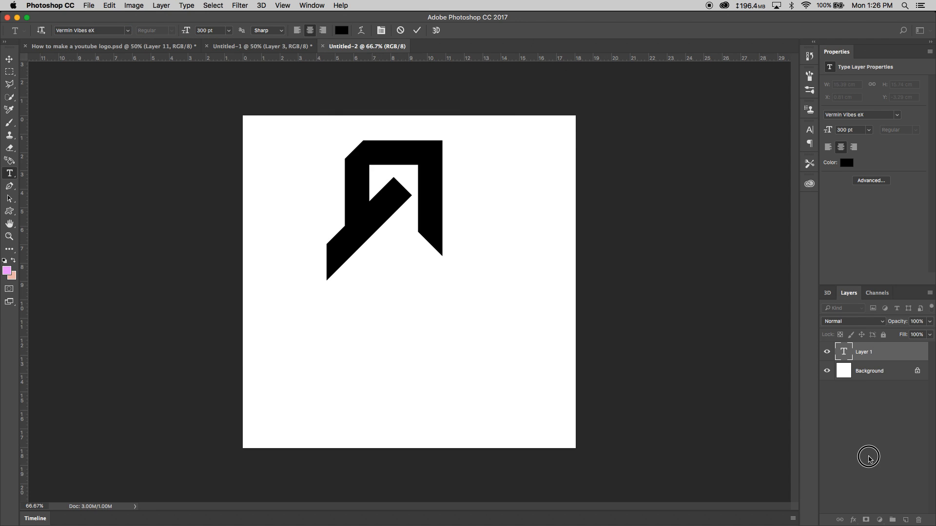
pyautogui.press('v')
pyautogui.moveTo(397, 153); pyautogui.dragTo(414, 218)
pyautogui.click(874, 427)
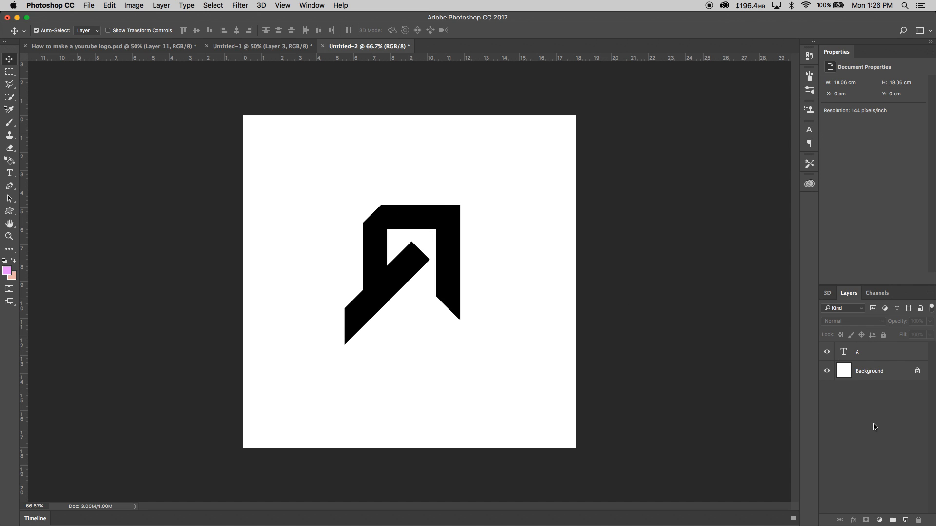
# - Rasterize the letter A's type layer
pyautogui.rightClick(861, 352)
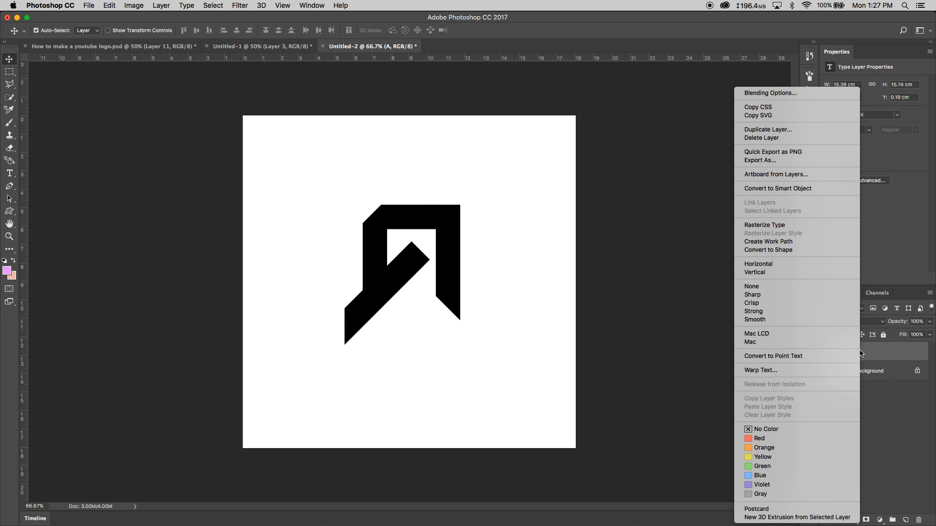
pyautogui.click(764, 225)
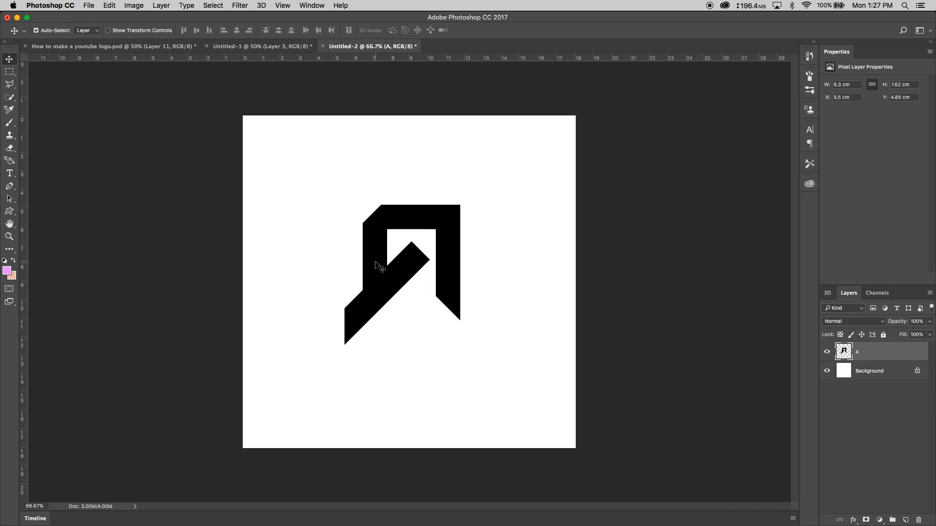
# - Place vertical guides on all the vertical edges and corner points of the letter A
pyautogui.press('z')
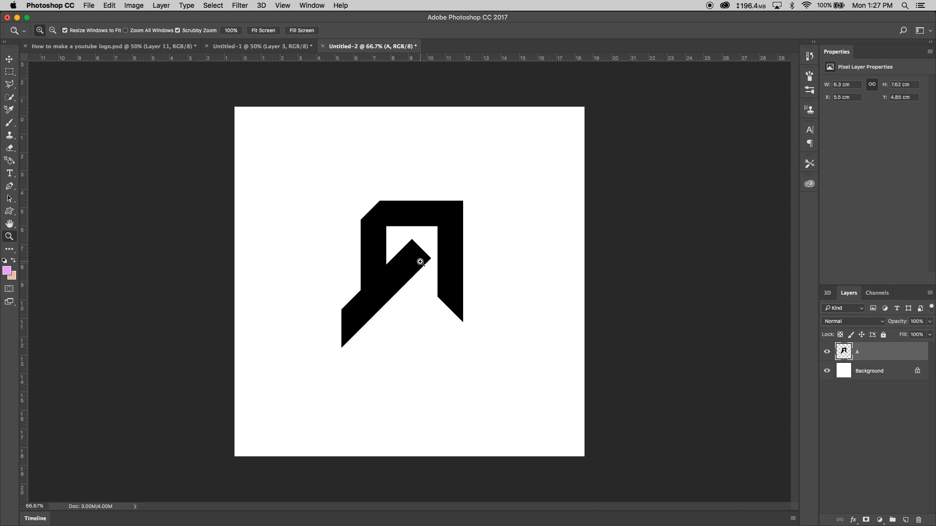
pyautogui.click(409, 262)
pyautogui.press('v')
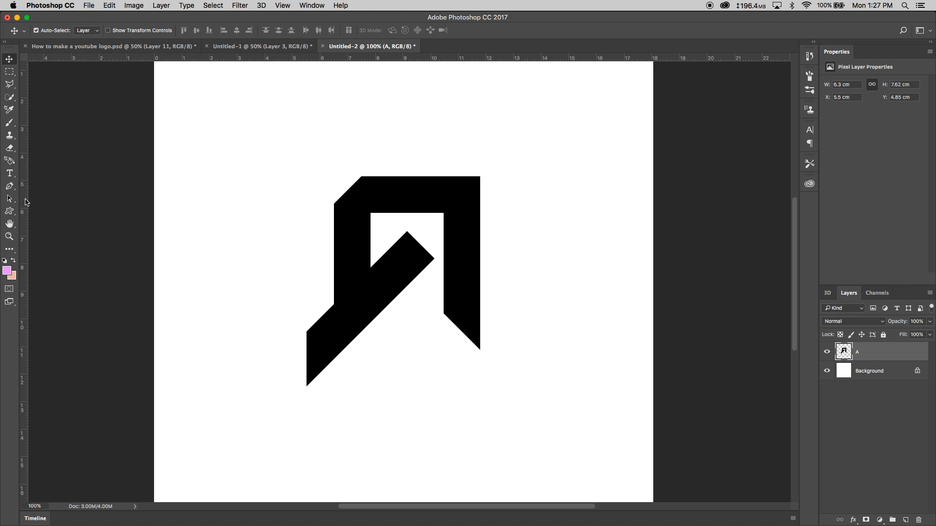
pyautogui.moveTo(26, 202); pyautogui.dragTo(480, 254)
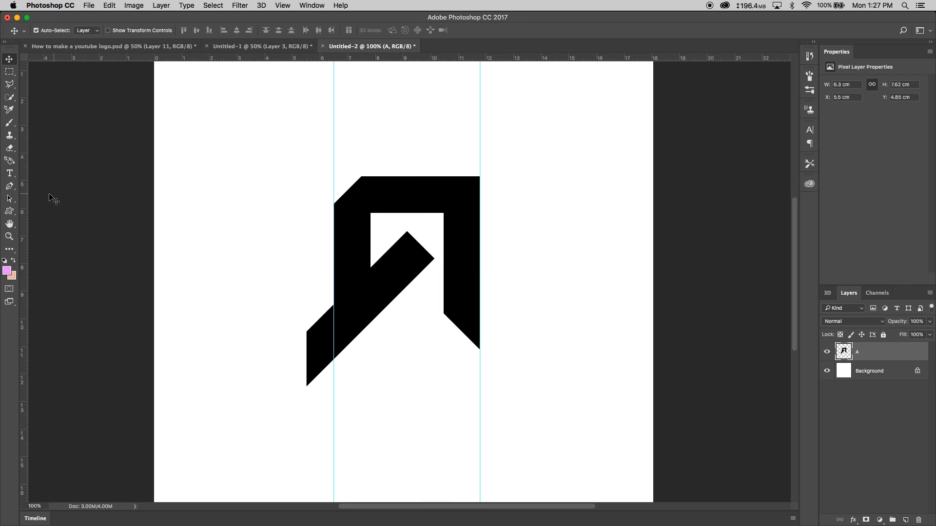
pyautogui.moveTo(23, 195); pyautogui.dragTo(370, 229)
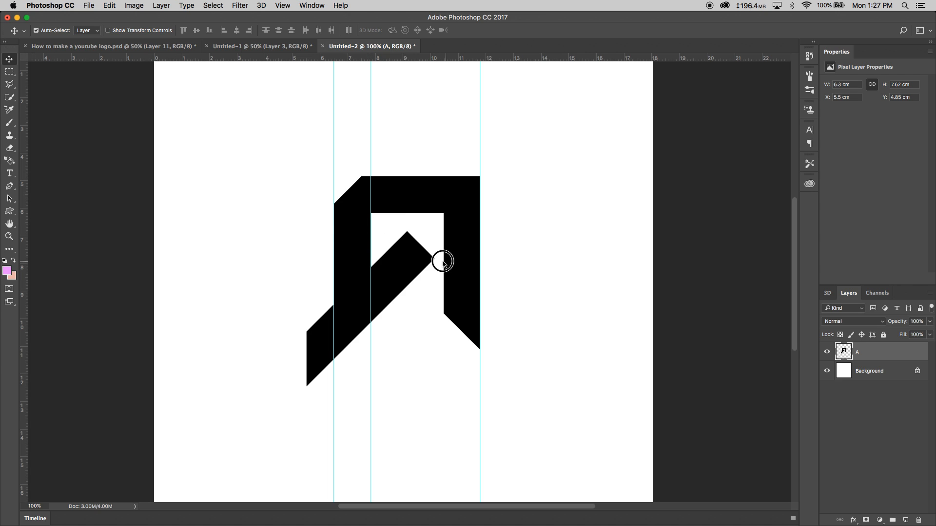
pyautogui.moveTo(22, 193); pyautogui.dragTo(444, 258)
pyautogui.moveTo(24, 229); pyautogui.dragTo(406, 292)
pyautogui.moveTo(23, 215); pyautogui.dragTo(435, 305)
pyautogui.moveTo(24, 260); pyautogui.dragTo(305, 337)
pyautogui.moveTo(25, 231); pyautogui.dragTo(361, 249)
# - Place horizontal guides on all the horizontal edges and corner points of the letter A
pyautogui.moveTo(432, 59); pyautogui.dragTo(432, 176)
pyautogui.moveTo(433, 58); pyautogui.dragTo(432, 213)
pyautogui.moveTo(426, 58); pyautogui.dragTo(405, 203)
pyautogui.moveTo(468, 59); pyautogui.dragTo(478, 231)
pyautogui.moveTo(479, 59); pyautogui.dragTo(480, 259)
pyautogui.moveTo(471, 59); pyautogui.dragTo(455, 267)
pyautogui.moveTo(468, 58); pyautogui.dragTo(442, 387)
pyautogui.moveTo(480, 59); pyautogui.dragTo(497, 349)
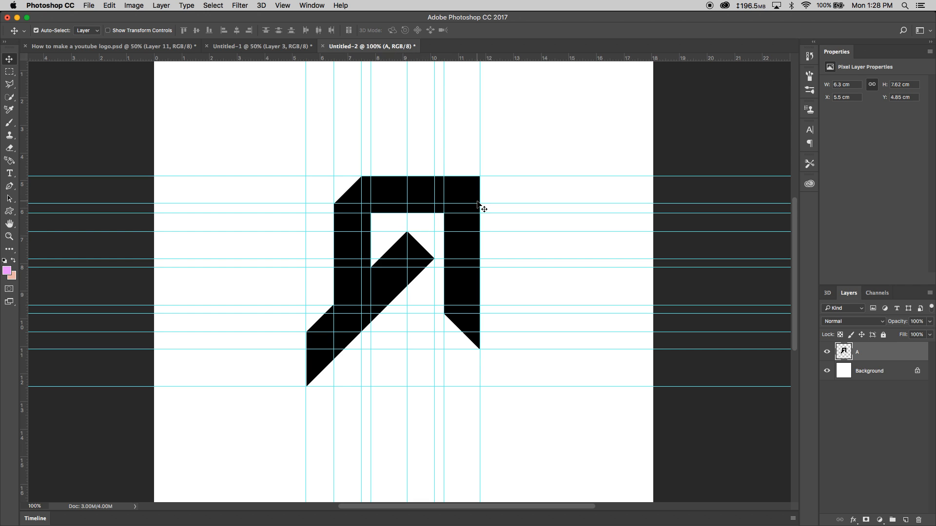
# - Activate the Polygonal Lasso Tool and add a vertical guide about 1 cm inside the letter's outer right edge
pyautogui.press('z')
pyautogui.click(491, 190)
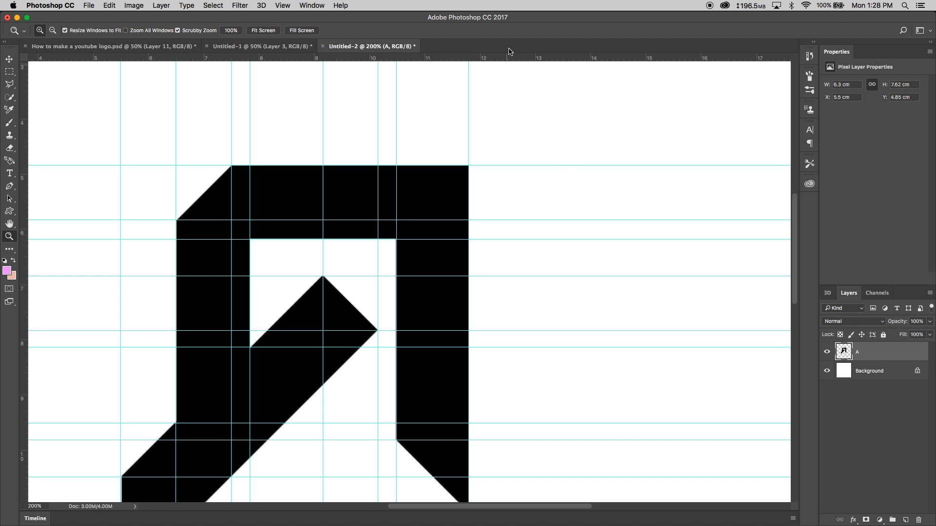
pyautogui.click(9, 85)
pyautogui.click(40, 81)
pyautogui.moveTo(12, 85)
pyautogui.mouseDown()
pyautogui.moveTo(34, 81)
pyautogui.moveTo(38, 96)
pyautogui.mouseUp()
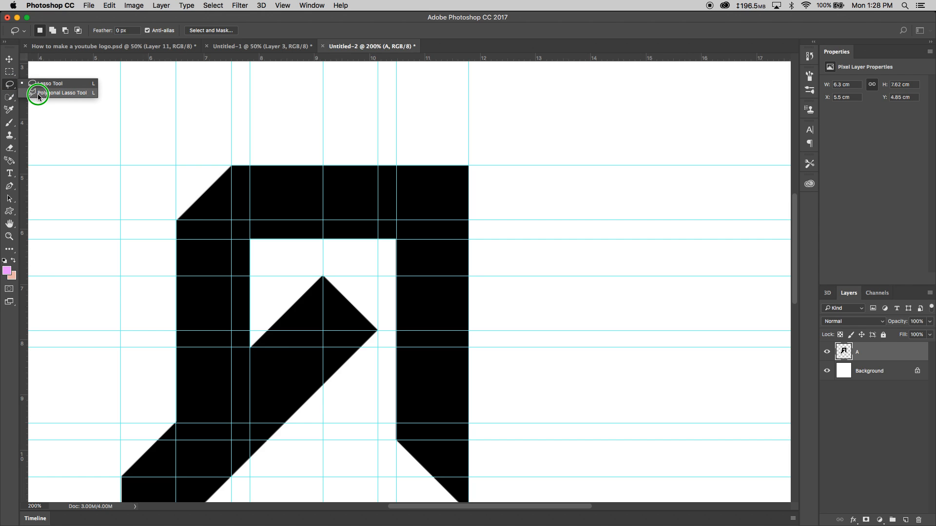
pyautogui.moveTo(38, 96); pyautogui.dragTo(38, 96)
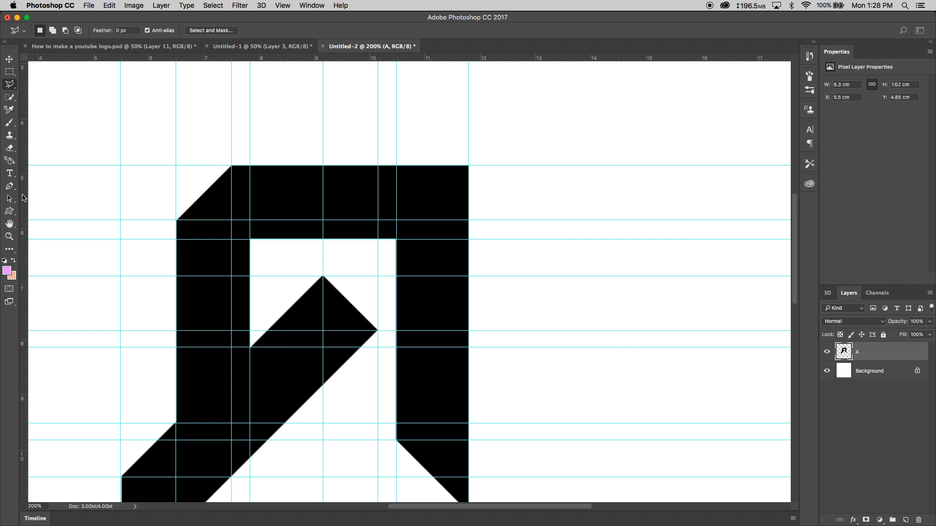
pyautogui.moveTo(23, 198); pyautogui.dragTo(414, 233)
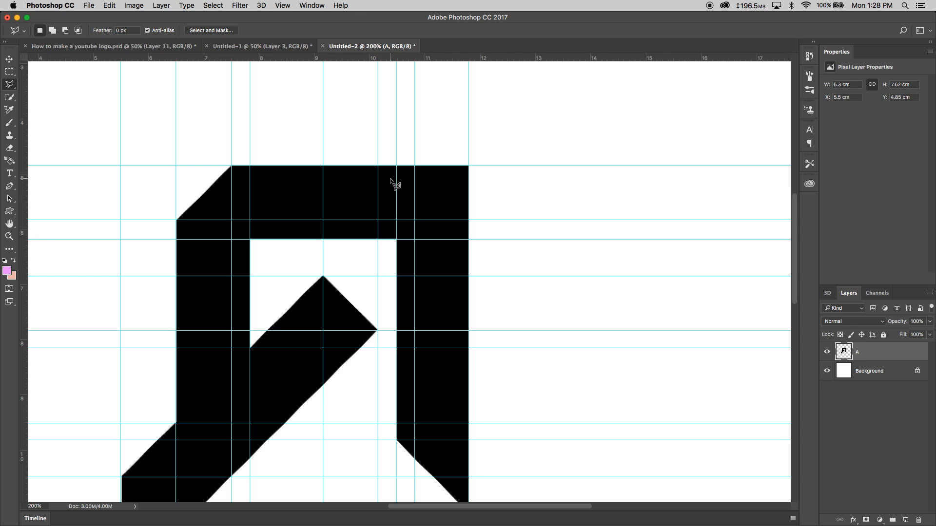
# - Select the triangle at the letter's upper-right corner, following the guides, and copy it to a new layer with Layer Via Copy
pyautogui.click(414, 166)
pyautogui.click(468, 220)
pyautogui.press('BackSpace')
pyautogui.click(483, 155)
pyautogui.click(415, 166)
pyautogui.rightClick(442, 175)
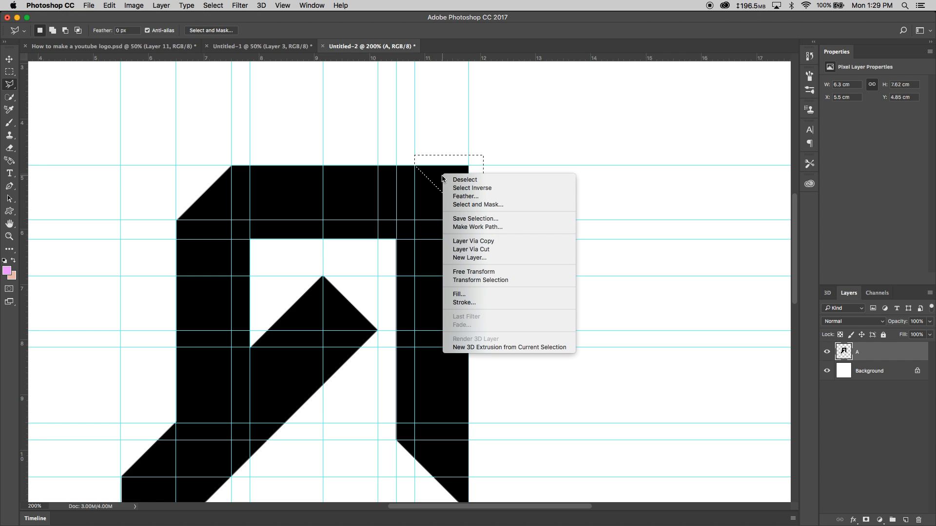
pyautogui.click(481, 244)
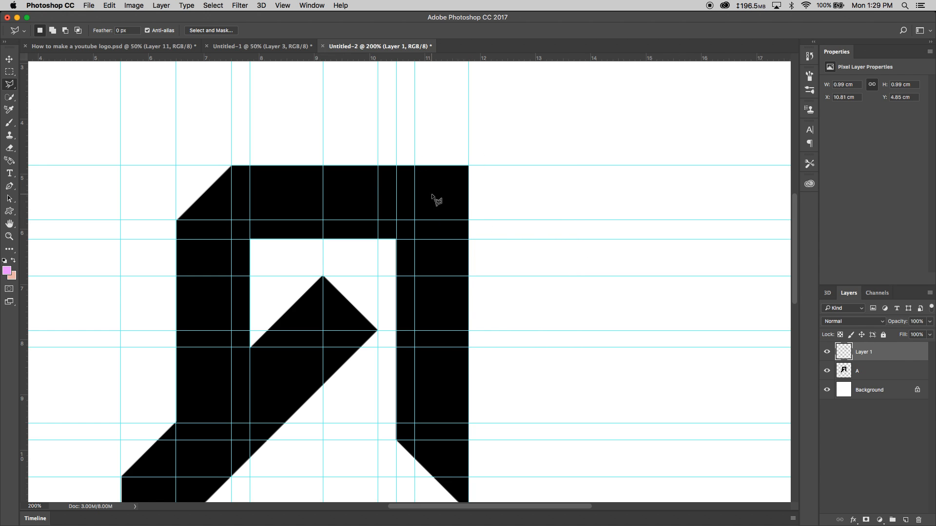
# - Move the copied triangle to the letter's bevelled upper-left corner and flip it horizontally, parallel to the bevel with a thin gap between them
pyautogui.press('v')
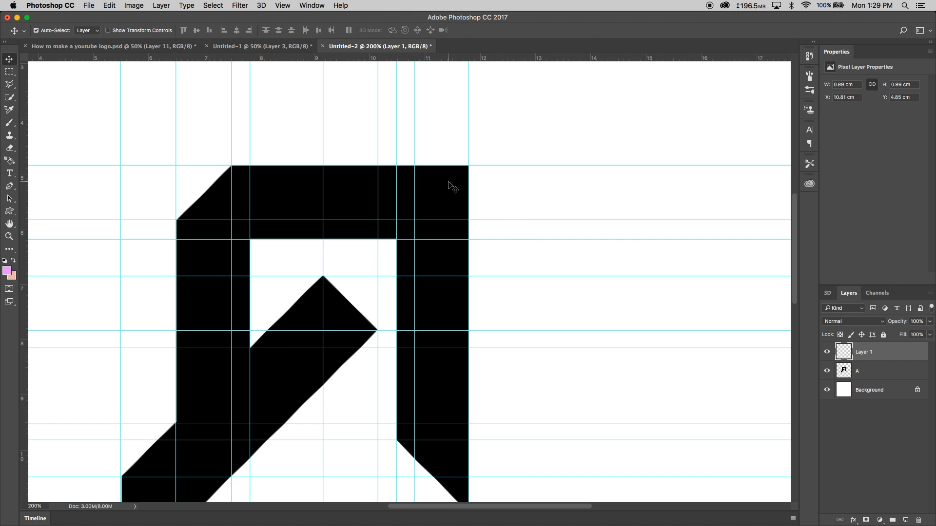
pyautogui.moveTo(451, 182); pyautogui.dragTo(179, 181)
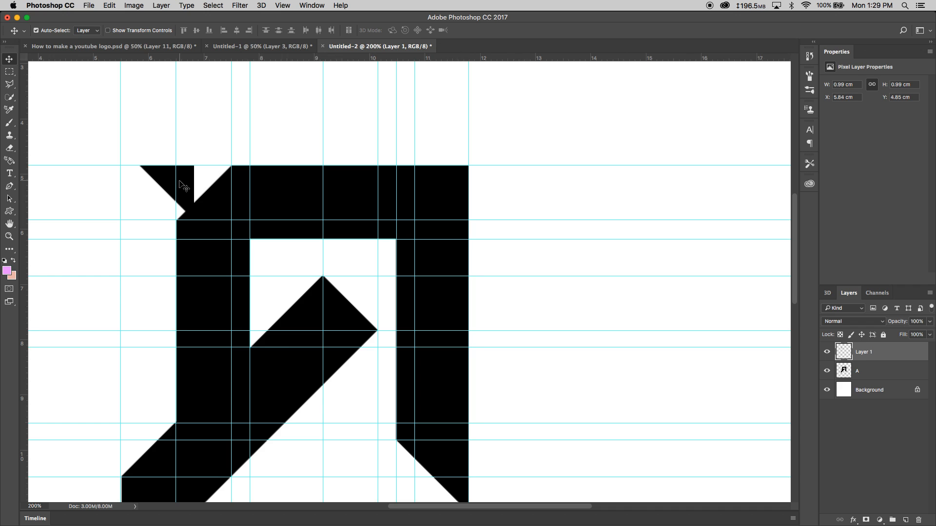
pyautogui.press('super+z')
pyautogui.moveTo(453, 180); pyautogui.dragTo(179, 190)
pyautogui.hotkey('ctrl', 't')
pyautogui.rightClick(166, 180)
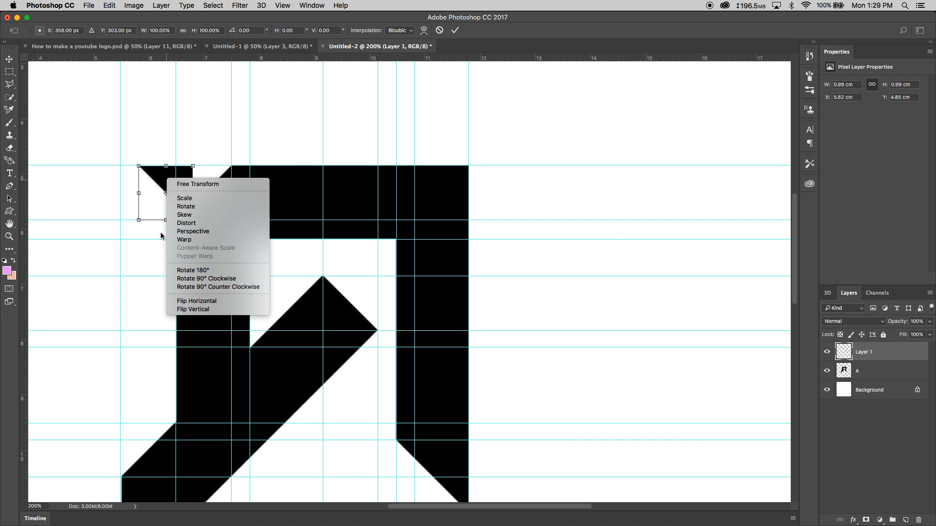
pyautogui.click(220, 301)
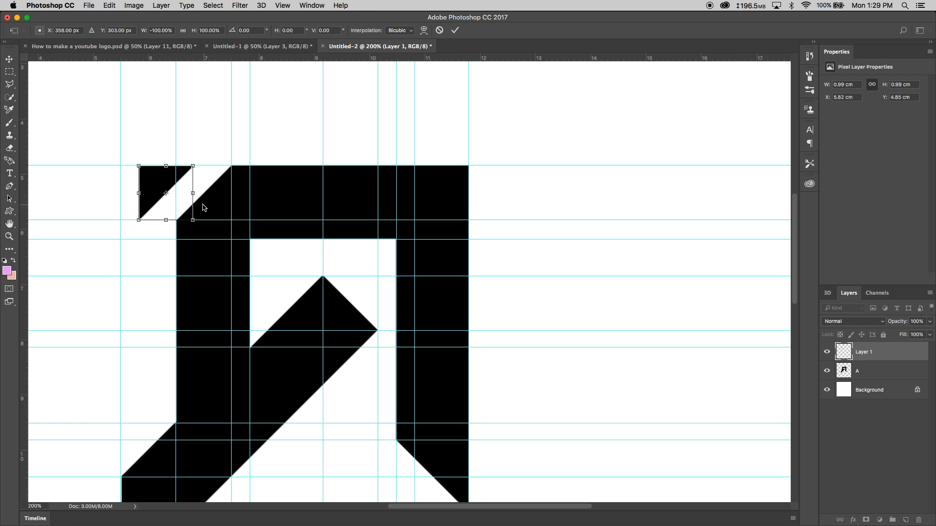
pyautogui.moveTo(162, 183); pyautogui.dragTo(189, 171)
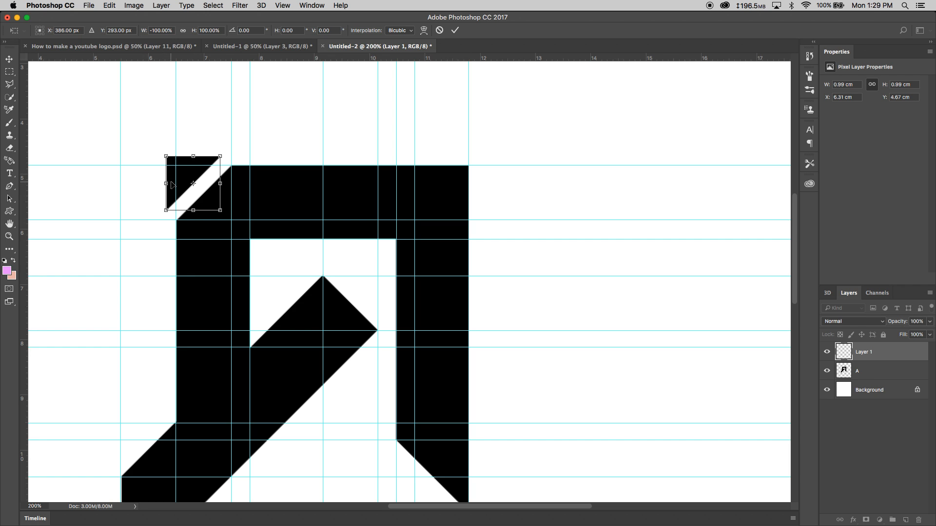
pyautogui.press('Return')
# - Delete the pointed end of the diagonal stroke beyond the vertical guide at its peak on layer A, using a rectangular selection, and deselect
pyautogui.scroll(-4, 341, 264)
pyautogui.hscroll(-2, 341, 263)
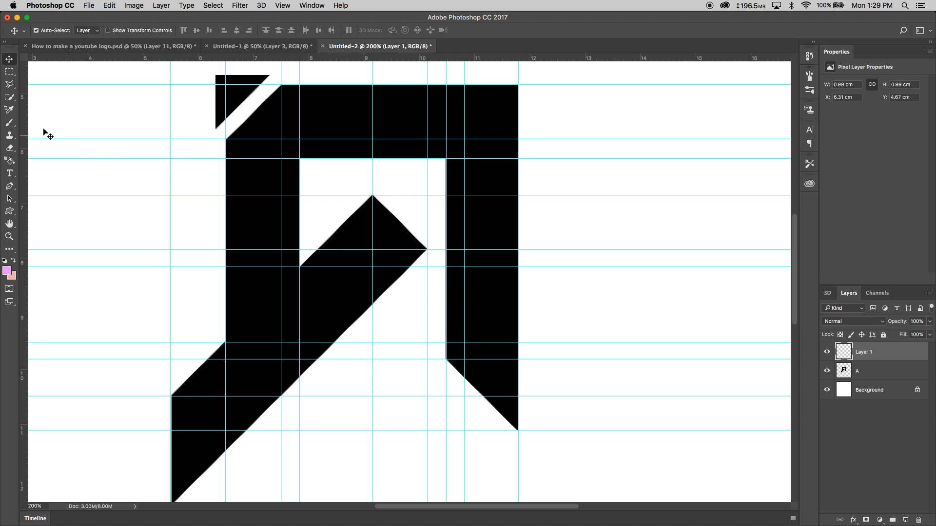
pyautogui.click(9, 71)
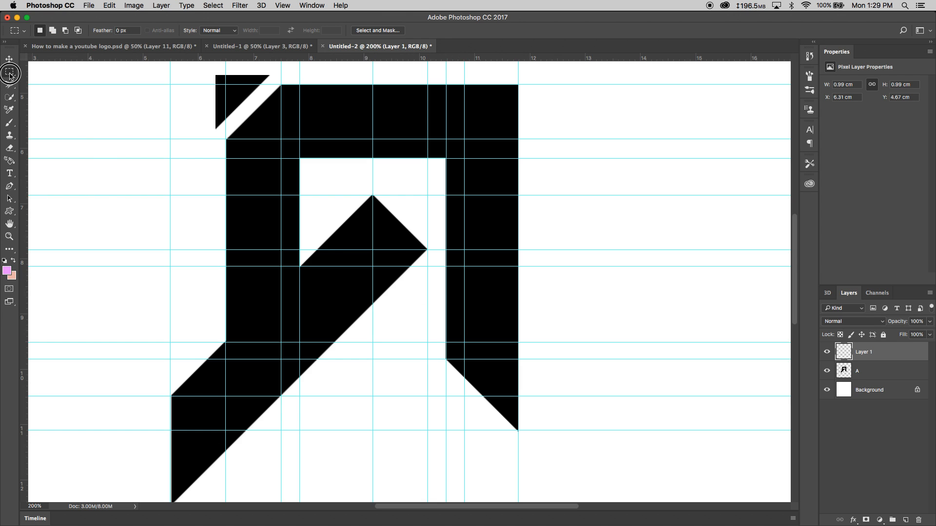
pyautogui.press('z')
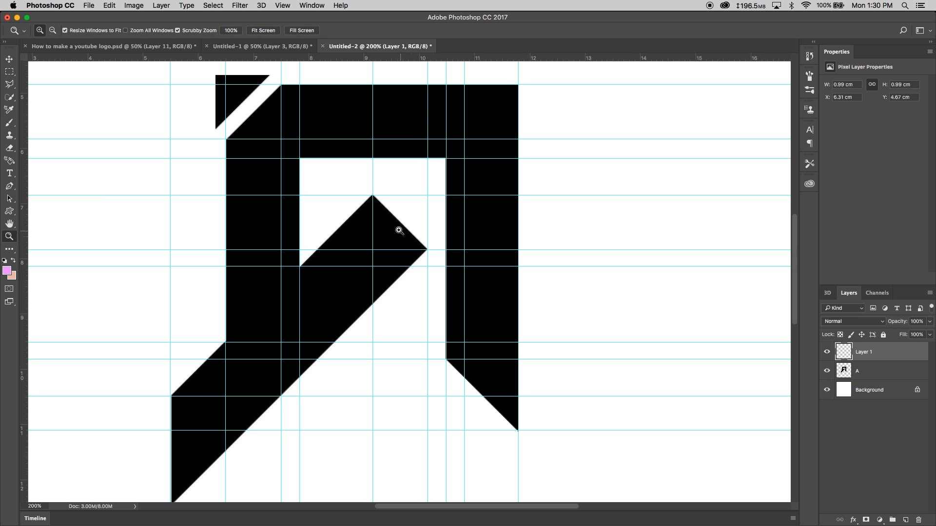
pyautogui.click(399, 230)
pyautogui.press('m')
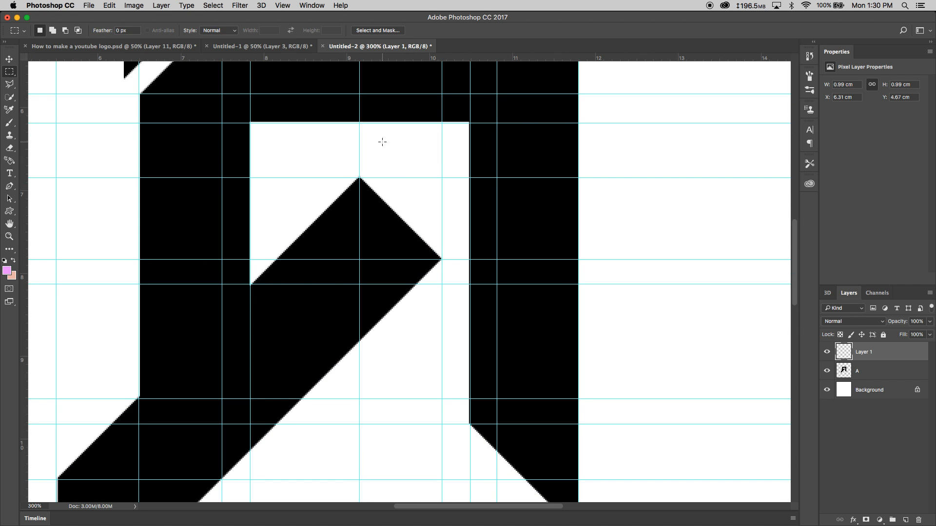
pyautogui.moveTo(359, 159); pyautogui.dragTo(448, 405)
pyautogui.moveTo(199, 148); pyautogui.dragTo(231, 212)
pyautogui.moveTo(390, 311); pyautogui.dragTo(318, 220)
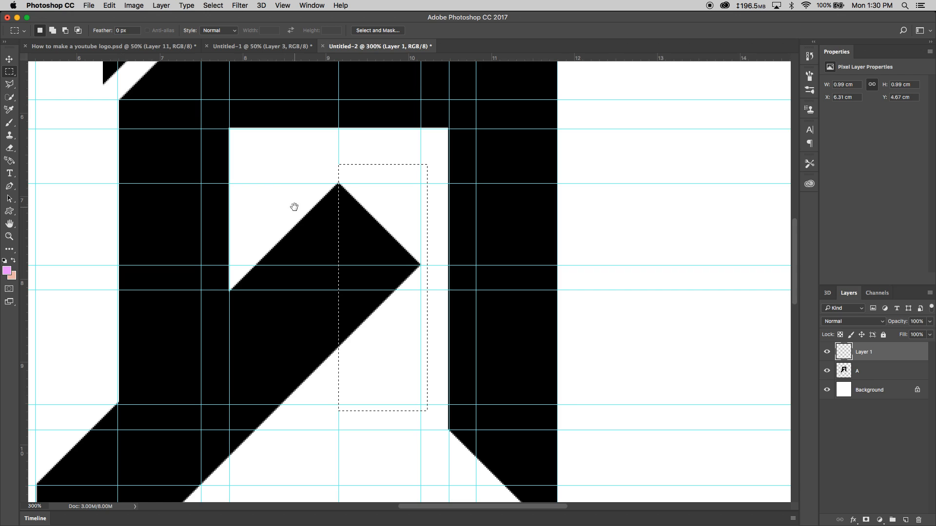
pyautogui.click(861, 374)
pyautogui.press('Delete')
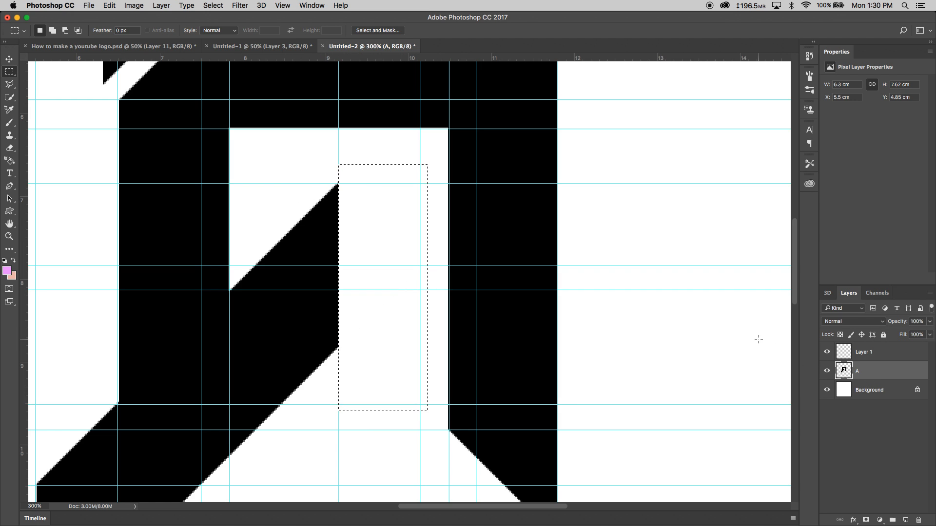
pyautogui.rightClick(353, 240)
pyautogui.click(362, 245)
pyautogui.moveTo(255, 218); pyautogui.dragTo(382, 167)
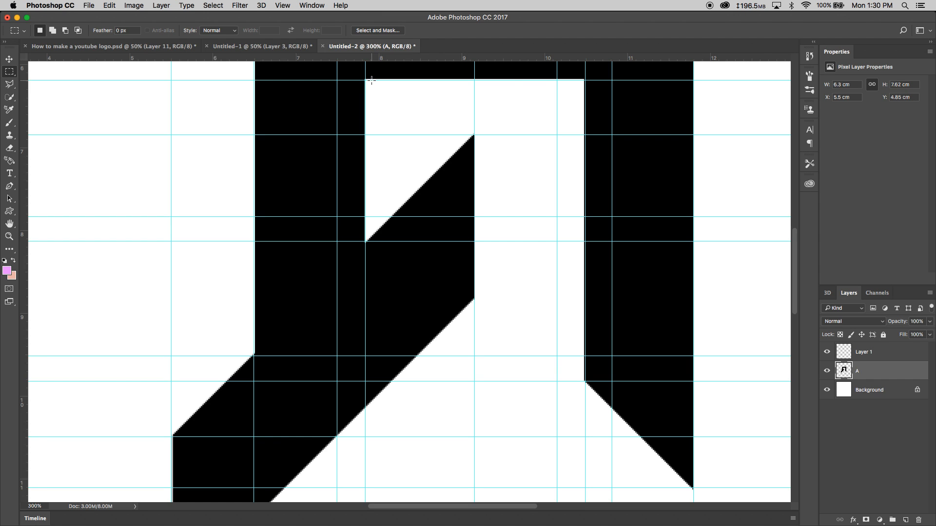
pyautogui.moveTo(370, 78); pyautogui.dragTo(369, 130)
pyautogui.moveTo(369, 136); pyautogui.dragTo(370, 130)
pyautogui.rightClick(370, 124)
pyautogui.click(391, 124)
pyautogui.hotkey('ctrl', 'Tab')
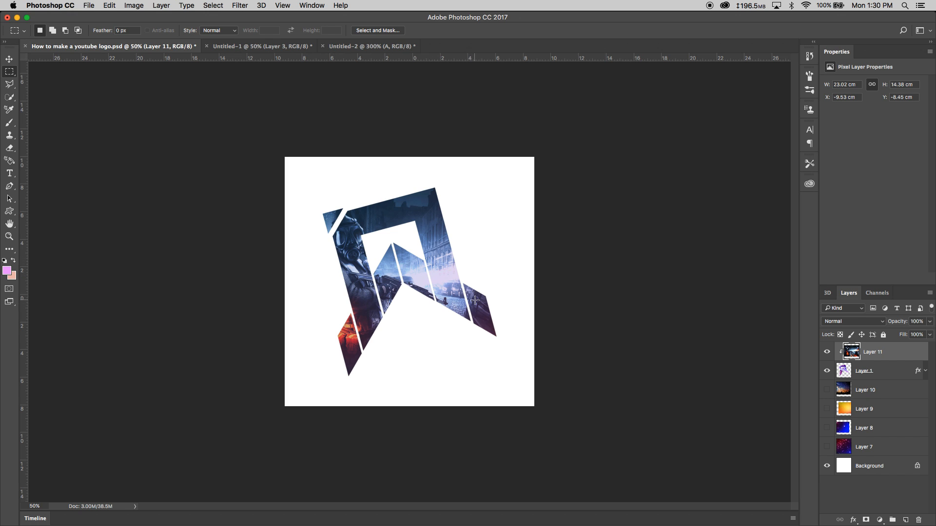
pyautogui.click(346, 46)
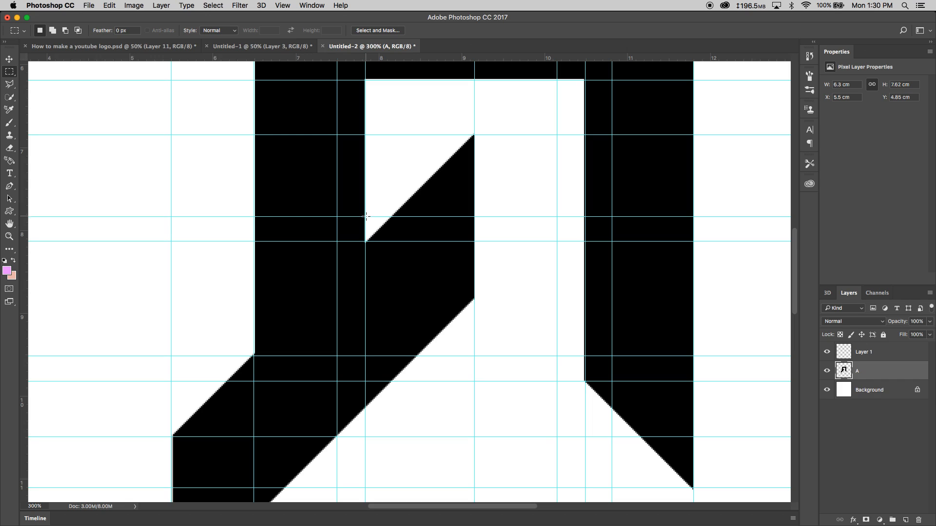
# - Shift the vertical guide beside the letter's inner opening slightly so it lines up exactly with the opening's left edge
pyautogui.press('z')
pyautogui.click(391, 249)
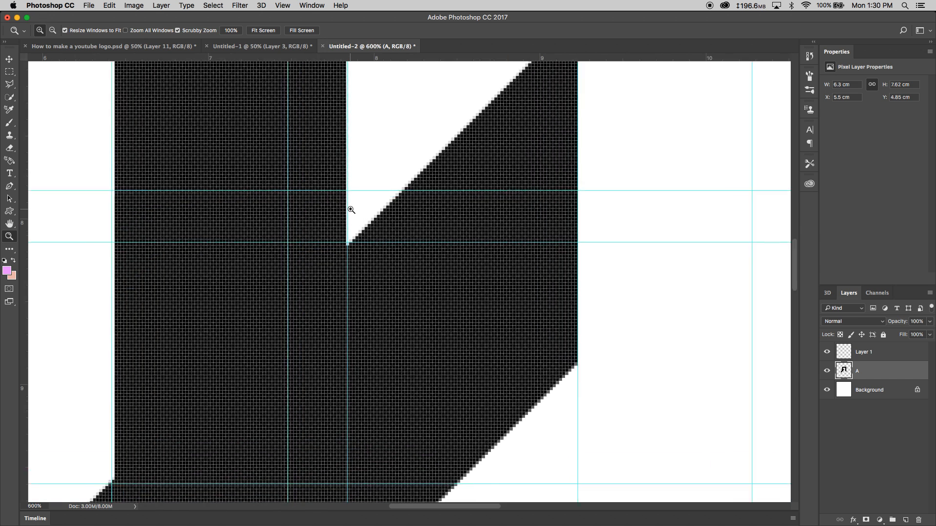
pyautogui.click(351, 210)
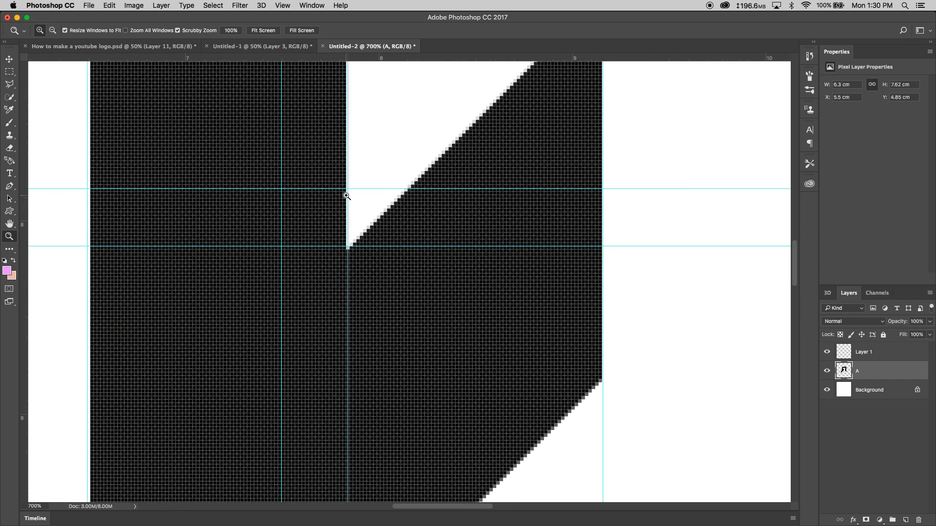
pyautogui.press('v')
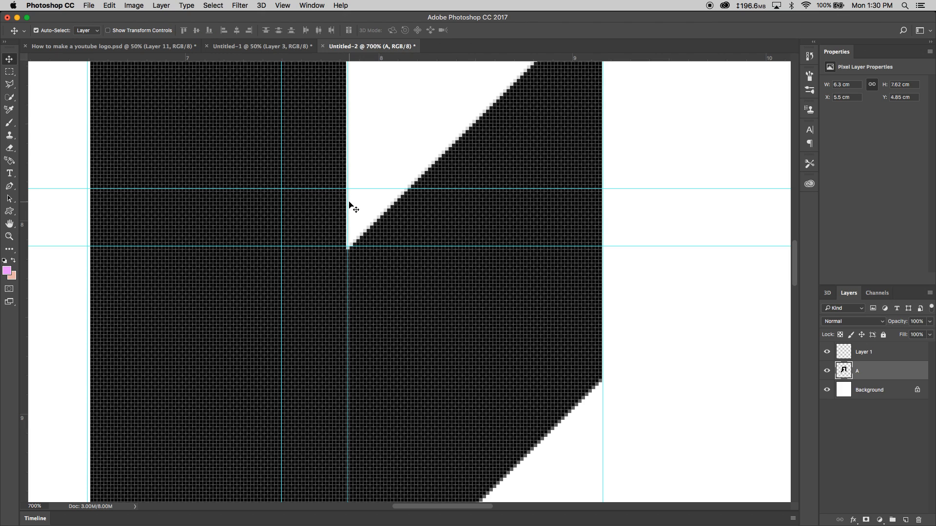
pyautogui.moveTo(348, 201); pyautogui.dragTo(347, 203)
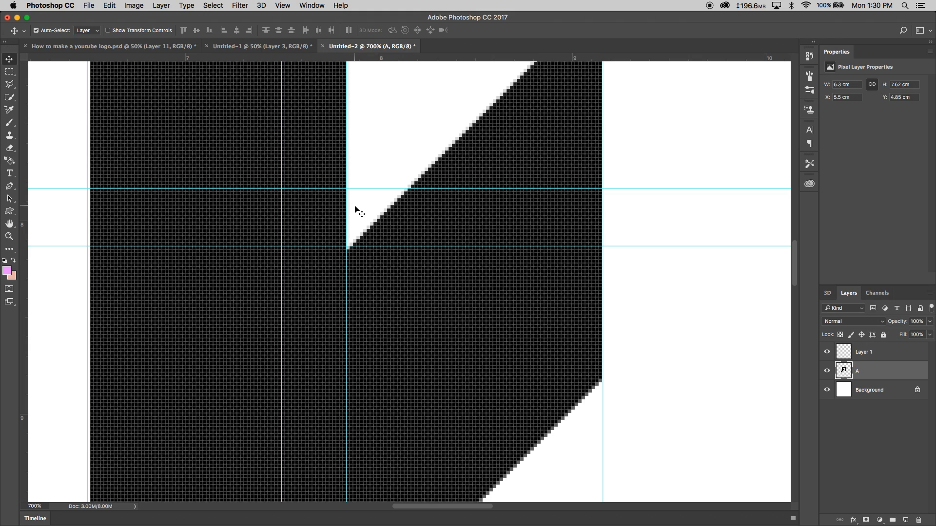
pyautogui.press('z')
pyautogui.click(352, 202)
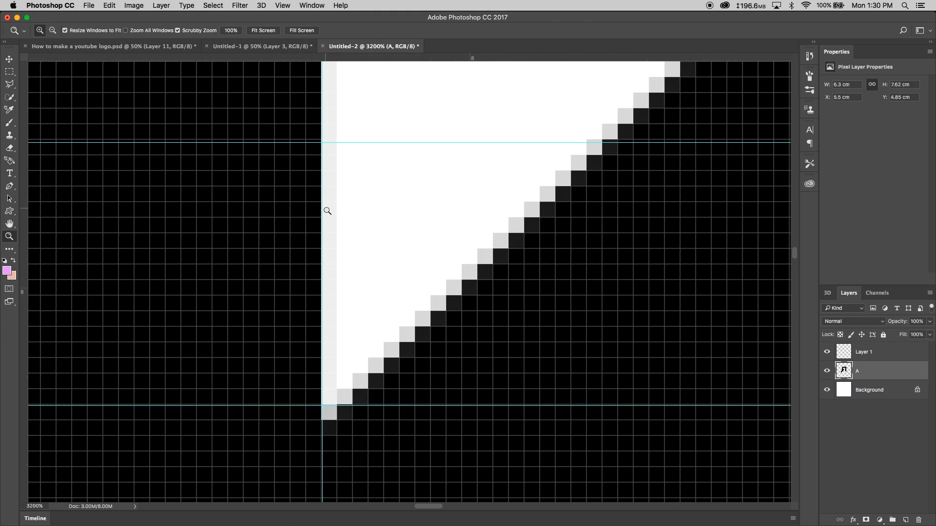
# - Nudge the guide onto the opening's left edge, delete a thin full-height vertical strip beside it through layer A's diagonal stroke, and deselect
pyautogui.press('v')
pyautogui.moveTo(323, 210); pyautogui.dragTo(321, 209)
pyautogui.press('super+minus')
pyautogui.press('super+minus')
pyautogui.press('super+minus')
pyautogui.press('super+minus')
pyautogui.press('super+minus')
pyautogui.press('super+minus')
pyautogui.press('super+minus')
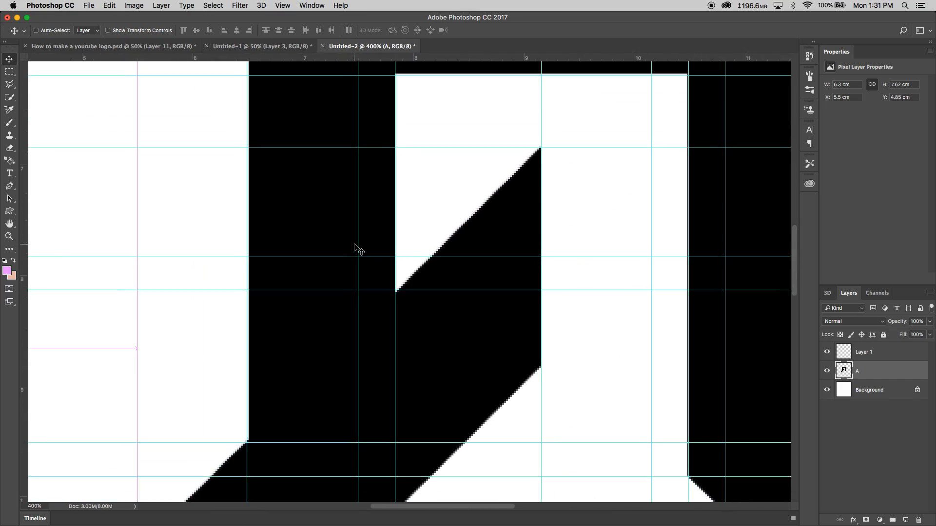
pyautogui.press('super+minus')
pyautogui.moveTo(369, 235); pyautogui.dragTo(378, 224)
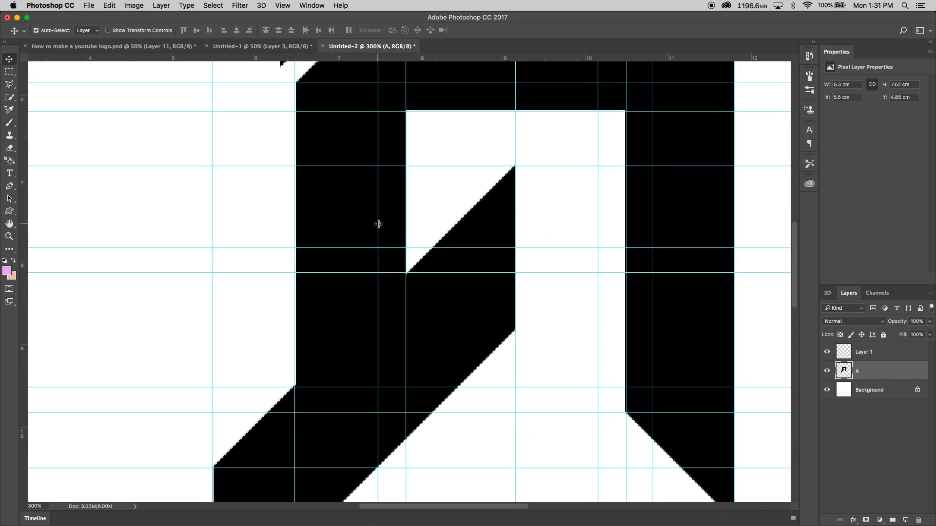
pyautogui.press('m')
pyautogui.moveTo(406, 112); pyautogui.dragTo(410, 463)
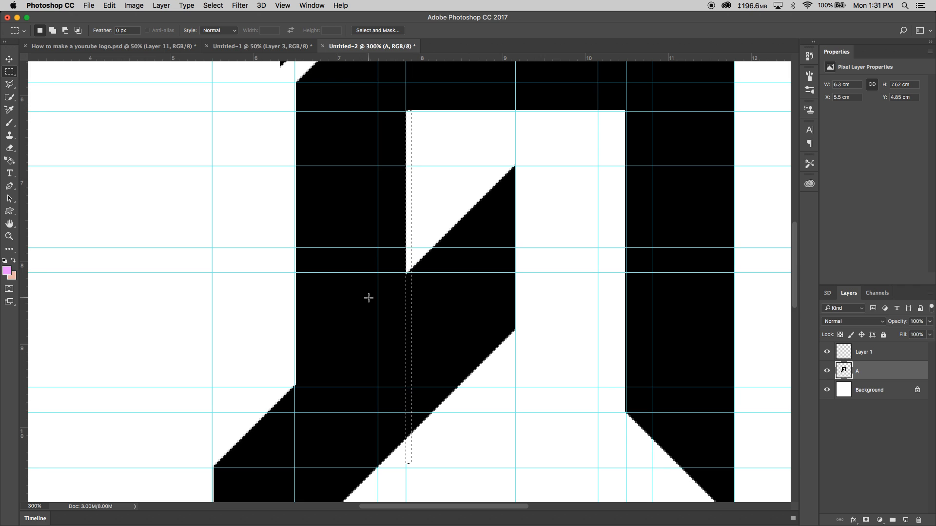
pyautogui.press('Delete')
pyautogui.rightClick(409, 286)
pyautogui.click(412, 291)
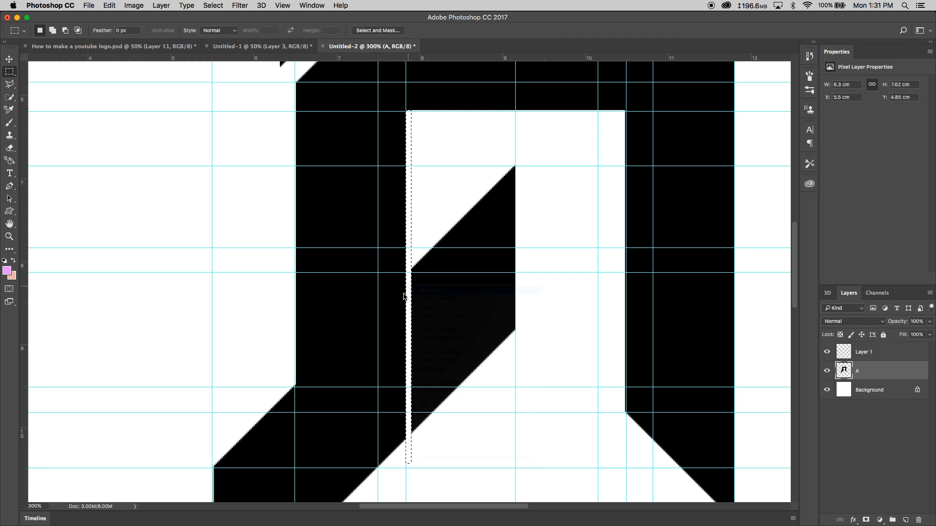
# - Shift the vertical guide at the left leg's outer edge so it lines up exactly with the leg above the lower diagonal piece
pyautogui.moveTo(252, 412); pyautogui.dragTo(361, 232)
pyautogui.press('z')
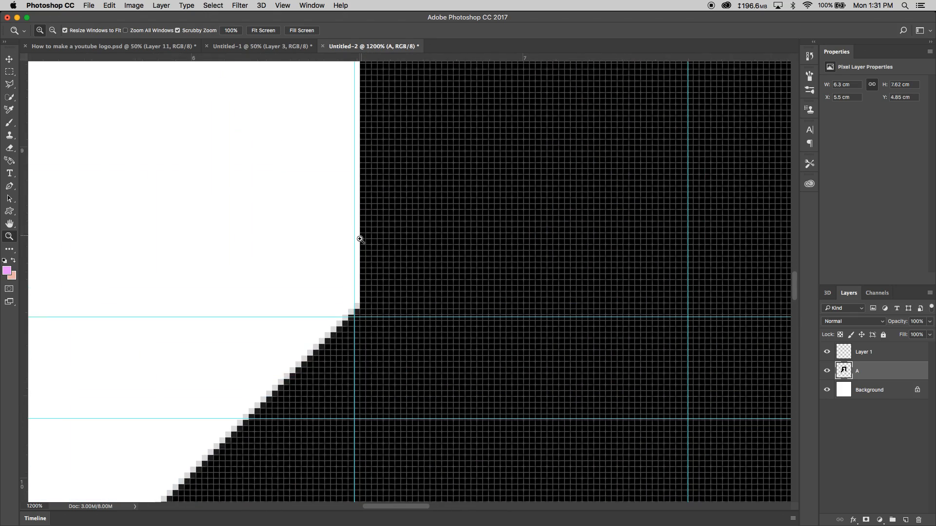
pyautogui.press('v')
pyautogui.moveTo(354, 248); pyautogui.dragTo(358, 249)
pyautogui.press('z')
pyautogui.moveTo(360, 294); pyautogui.dragTo(365, 294)
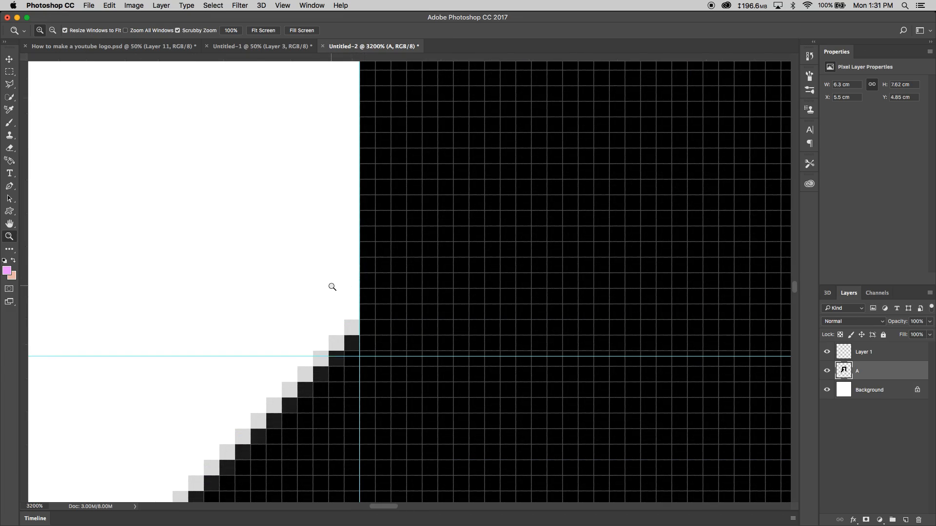
# - Delete a thin vertical strip just outside the left leg's guide on layer A, separating the lower-left diagonal piece, and deselect
pyautogui.press('super+minus')
pyautogui.press('super+minus')
pyautogui.press('super+minus')
pyautogui.press('super+minus')
pyautogui.press('super+minus')
pyautogui.press('super+minus')
pyautogui.press('super+minus')
pyautogui.press('super+minus')
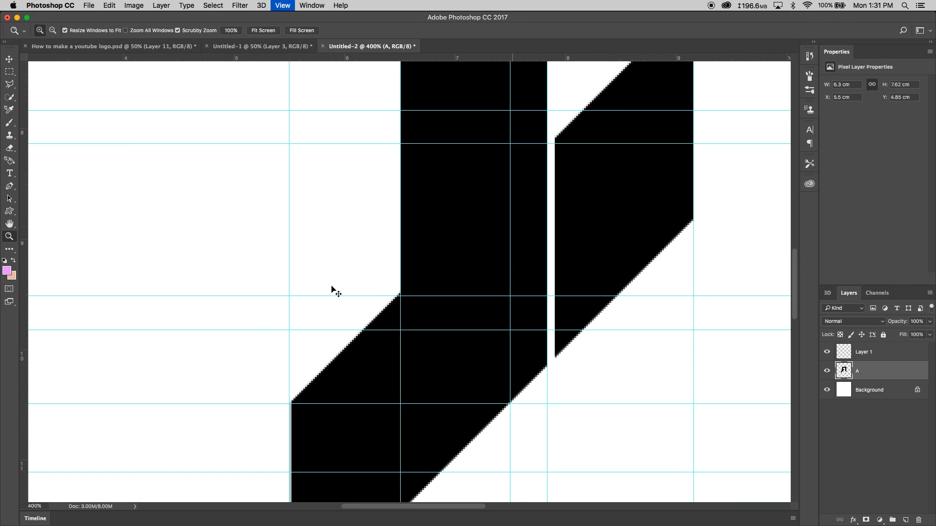
pyautogui.moveTo(364, 304); pyautogui.dragTo(379, 240)
pyautogui.press('m')
pyautogui.moveTo(397, 118); pyautogui.dragTo(391, 499)
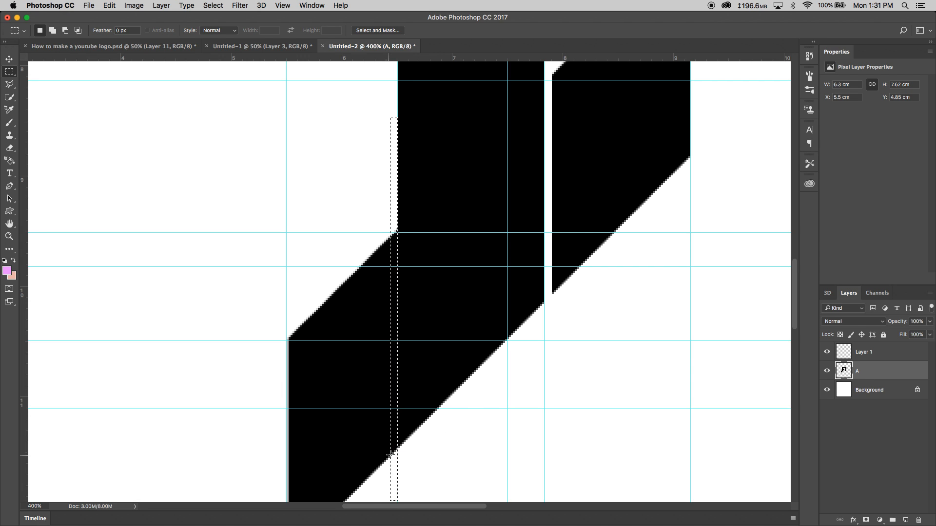
pyautogui.rightClick(395, 432)
pyautogui.click(369, 280)
pyautogui.press('Delete')
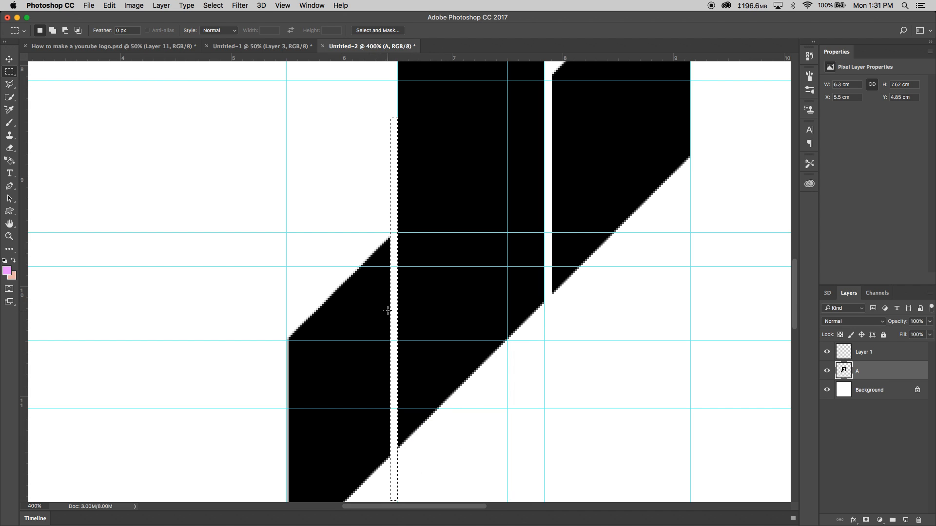
pyautogui.rightClick(397, 310)
pyautogui.click(414, 312)
# - Select the separated diagonal piece inside the letter's opening with a rectangular selection and copy it to a new layer with Layer Via Copy
pyautogui.press('super+minus')
pyautogui.press('super+minus')
pyautogui.press('super+minus')
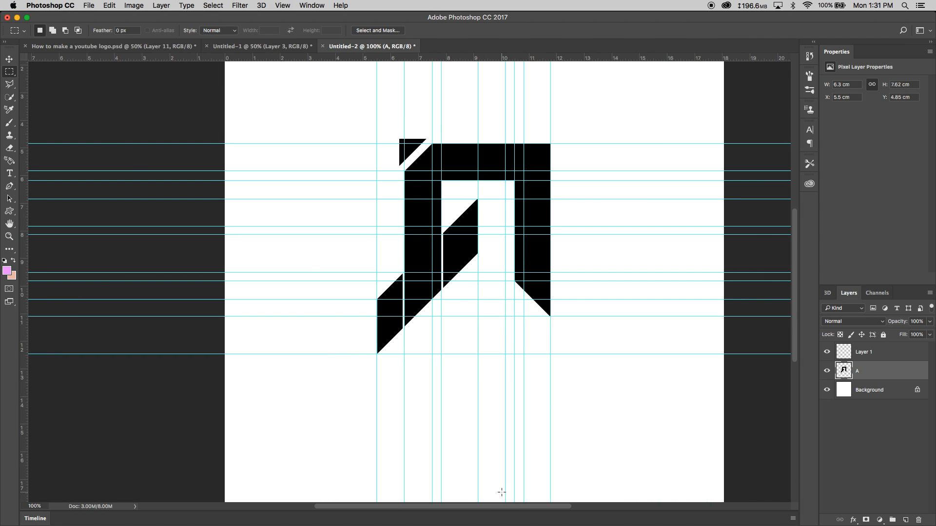
pyautogui.press('z')
pyautogui.click(478, 247)
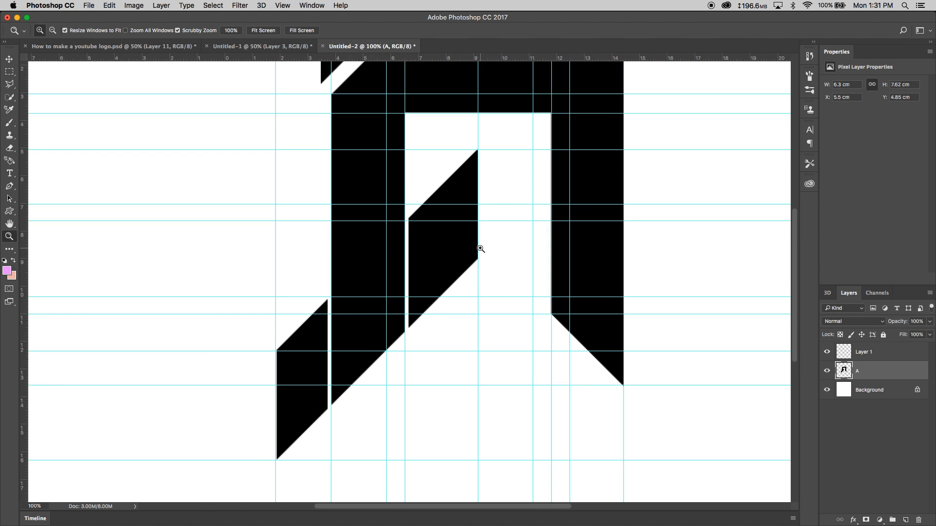
pyautogui.click(478, 247)
pyautogui.scroll(2, 458, 171)
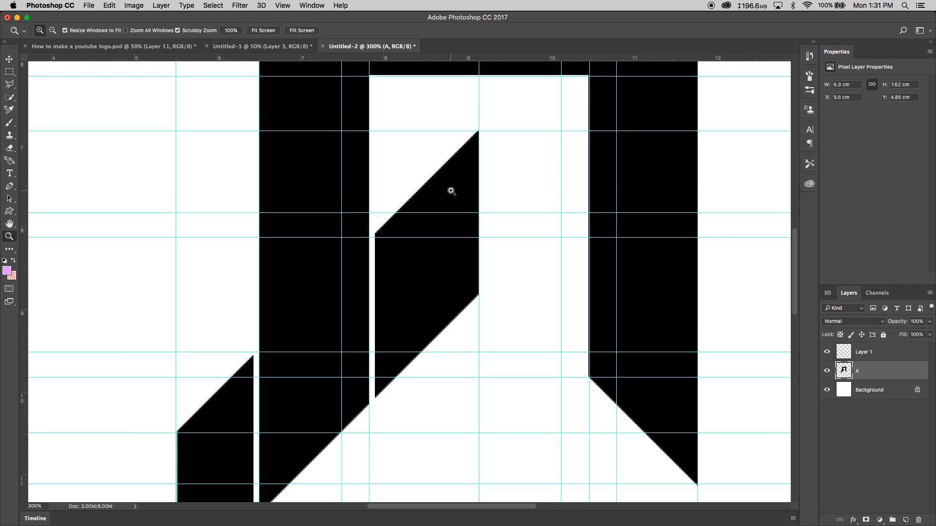
pyautogui.press('m')
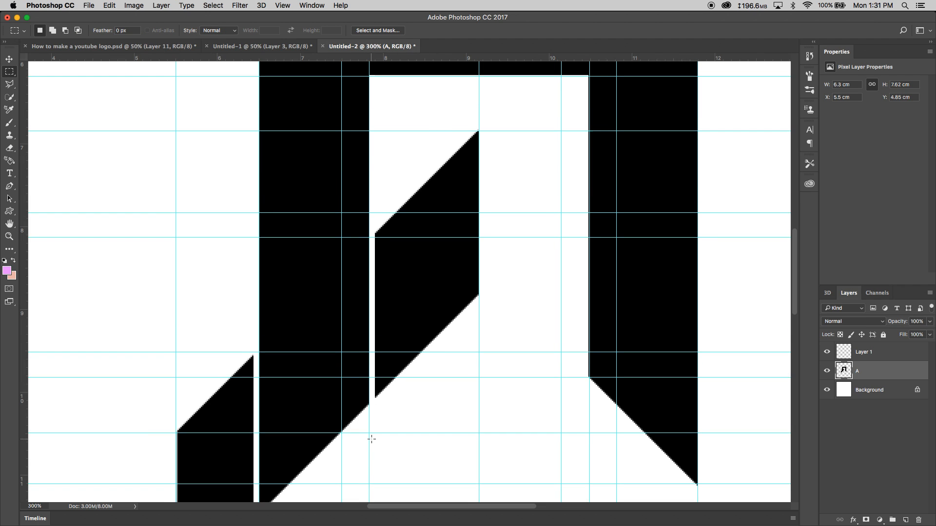
pyautogui.moveTo(374, 410); pyautogui.dragTo(513, 116)
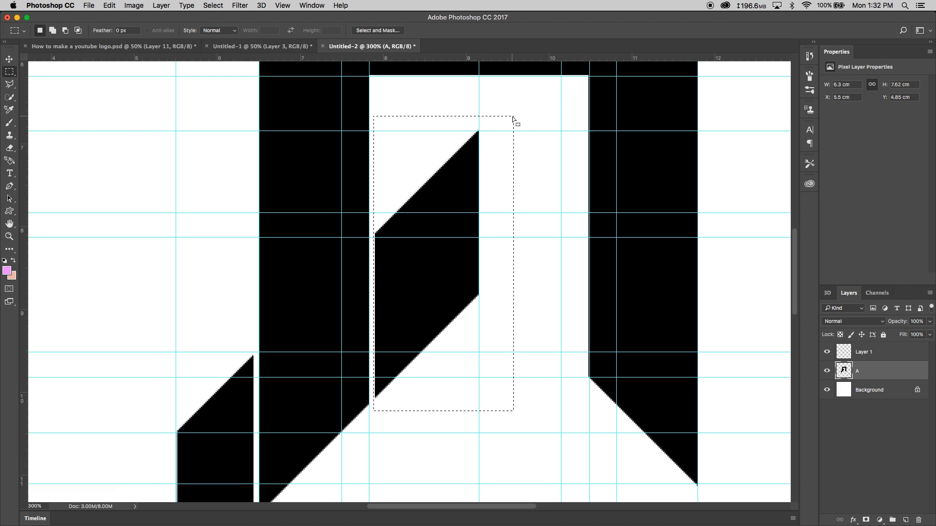
pyautogui.rightClick(405, 276)
pyautogui.click(452, 339)
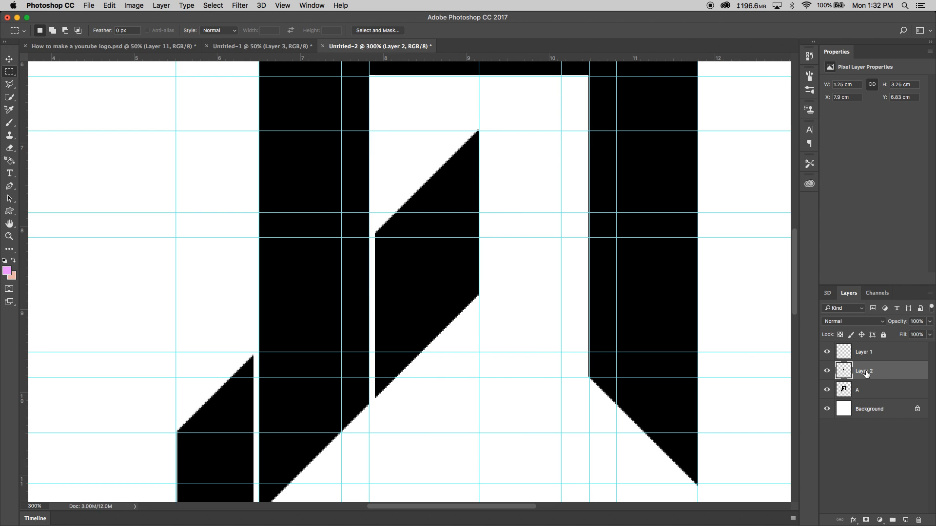
# - Move the copied diagonal piece beside the original to about X 9.17 cm, Y 6.81 cm, and flip it horizontally to form a peak
pyautogui.press('v')
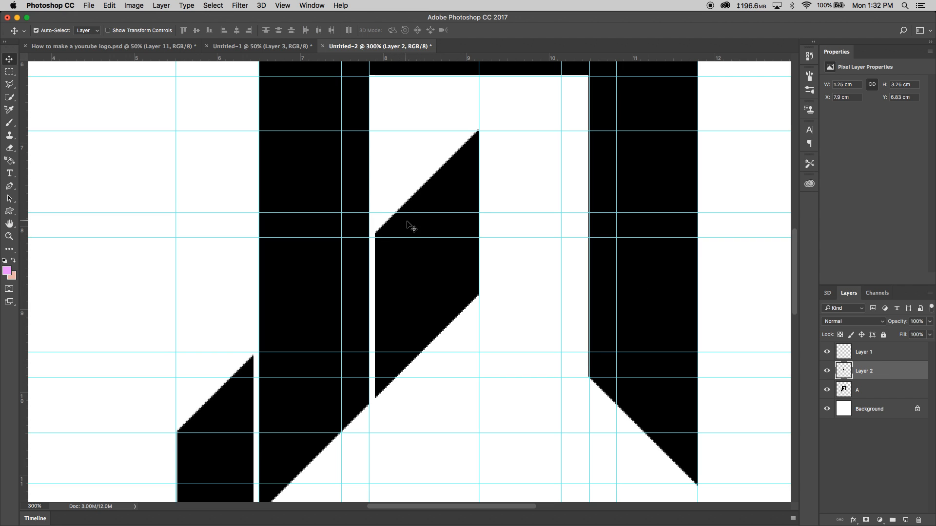
pyautogui.moveTo(424, 253); pyautogui.dragTo(530, 252)
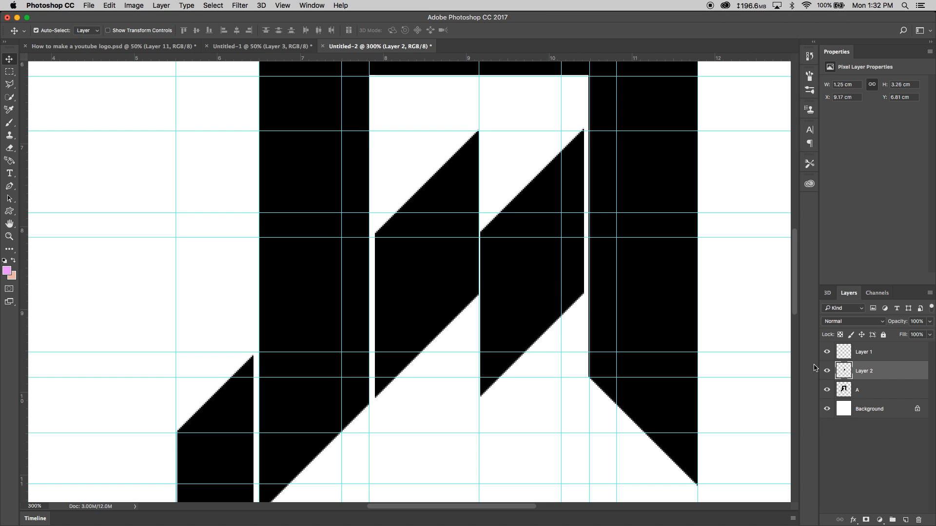
pyautogui.press('super+t')
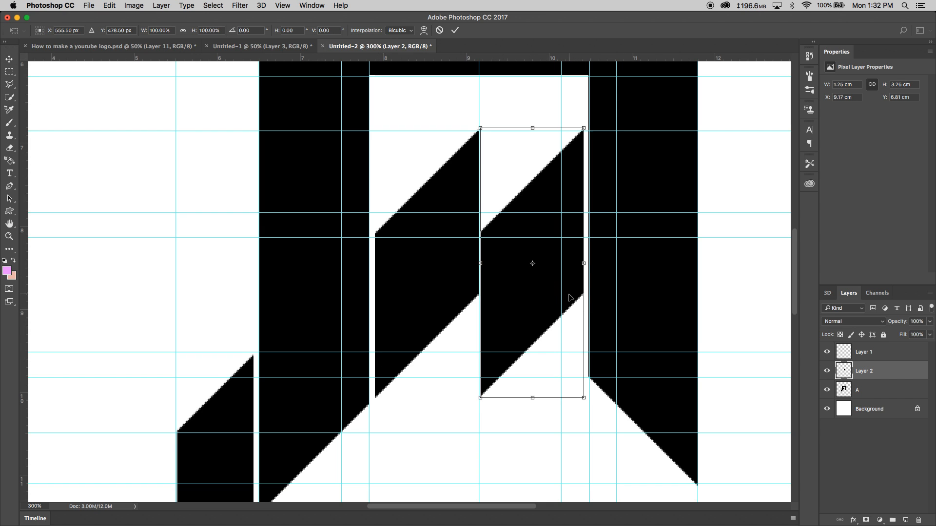
pyautogui.rightClick(543, 281)
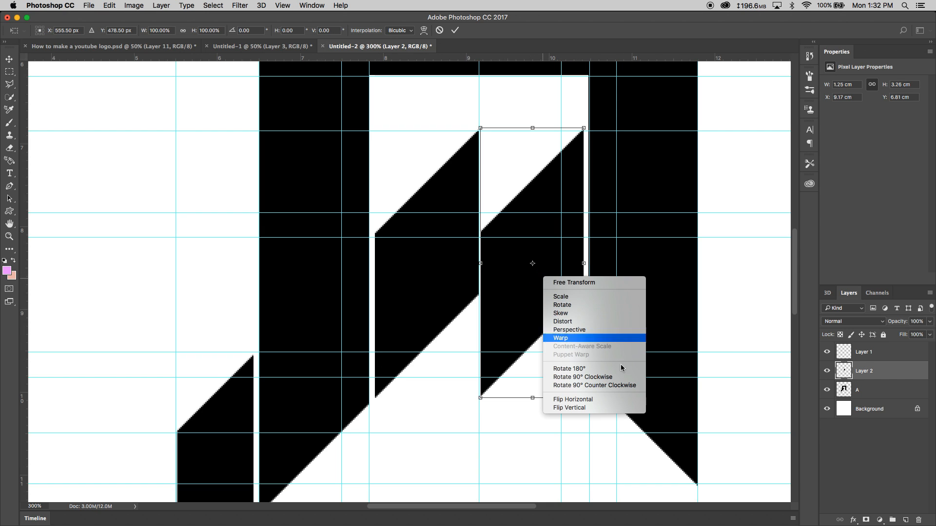
pyautogui.click(594, 403)
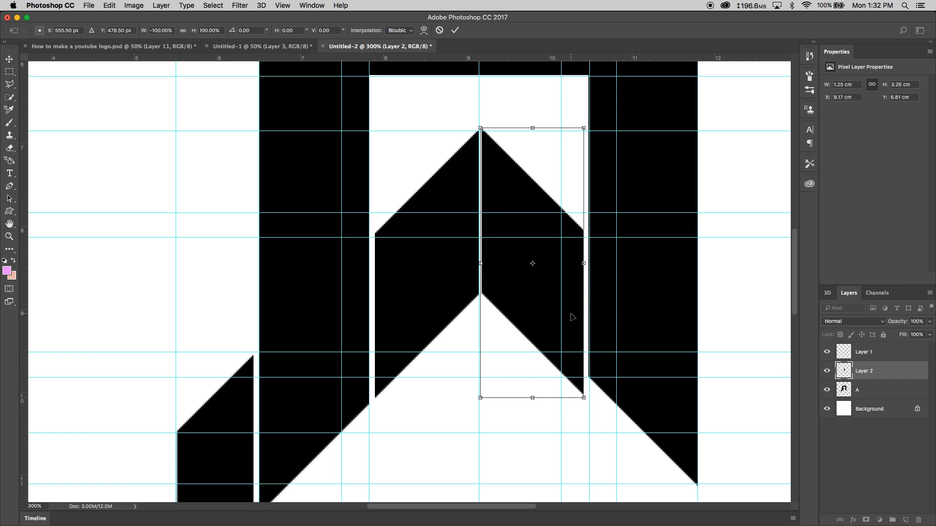
pyautogui.press('Return')
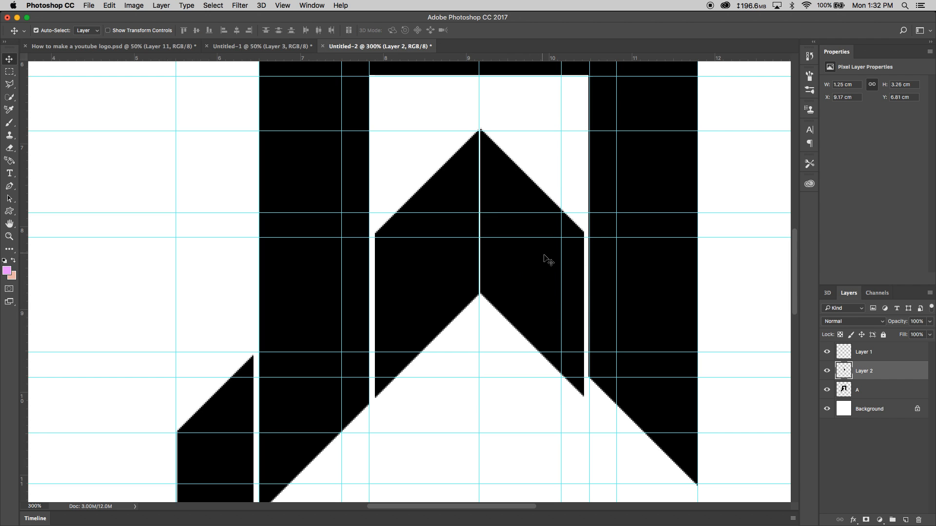
# - Select a band along the right leg's slanted bottom edge with the Polygonal Lasso and copy it from layer A with Layer Via Copy
pyautogui.moveTo(578, 285); pyautogui.dragTo(548, 214)
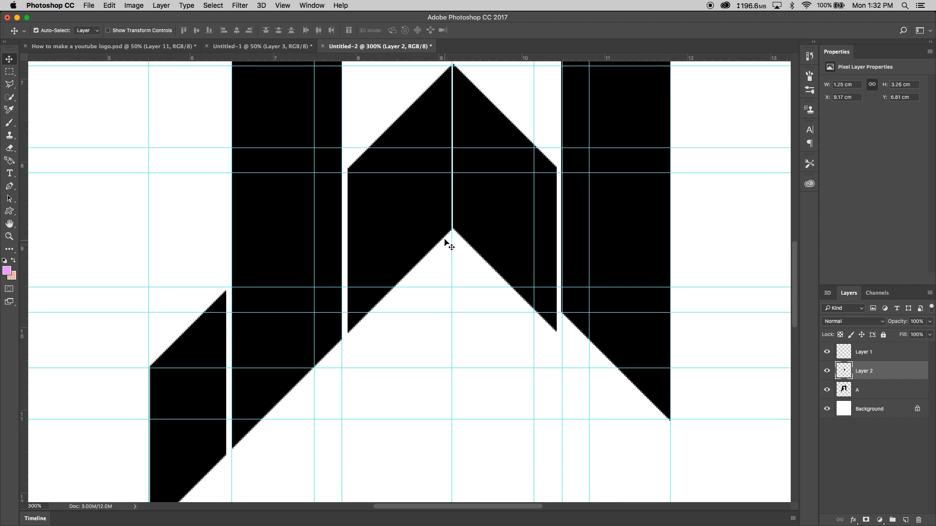
pyautogui.moveTo(434, 236); pyautogui.dragTo(471, 178)
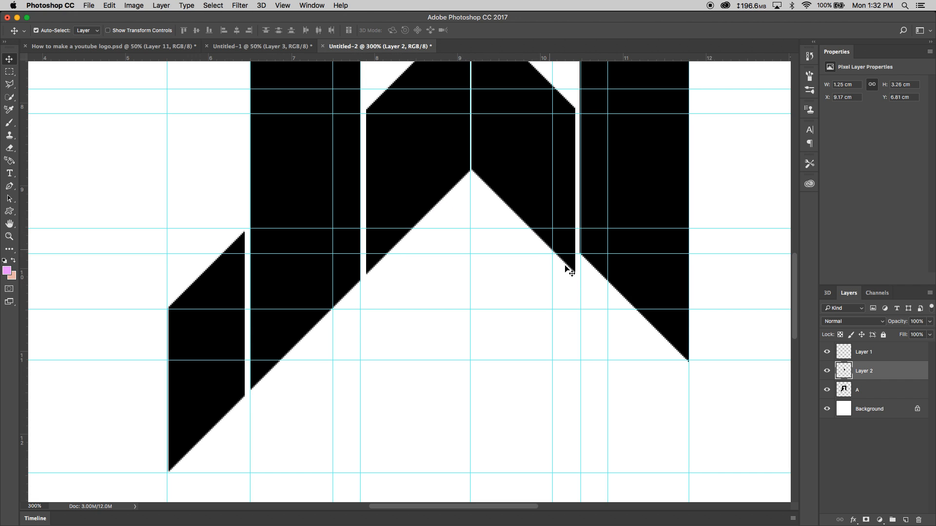
pyautogui.hscroll(5, 668, 286)
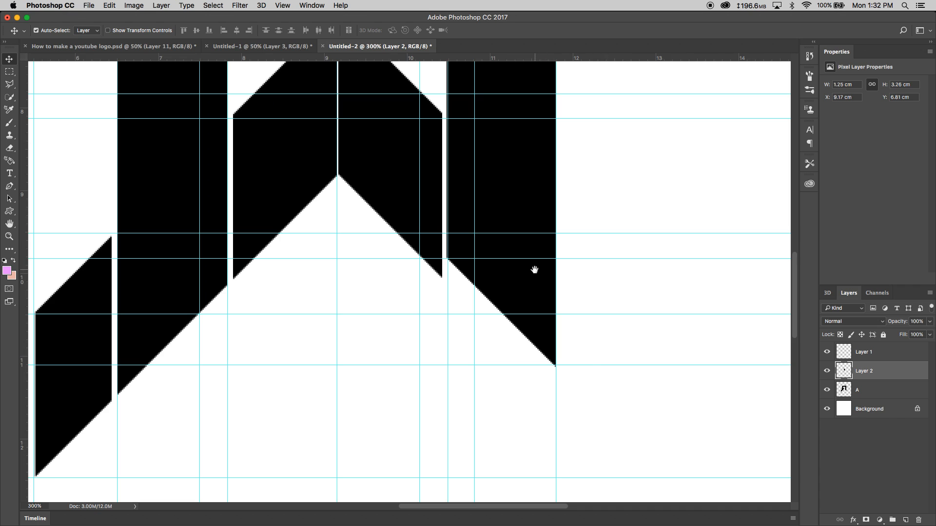
pyautogui.press('z')
pyautogui.click(542, 281)
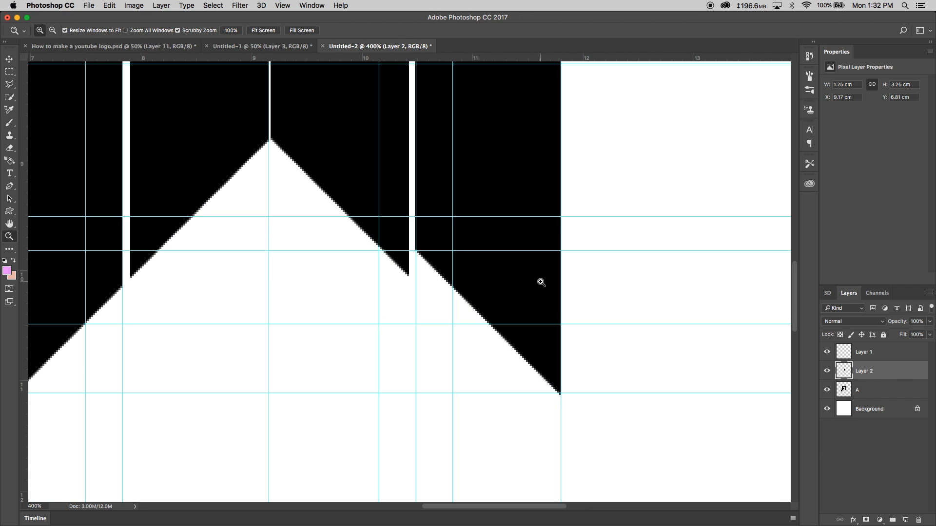
pyautogui.press('m')
pyautogui.press('l')
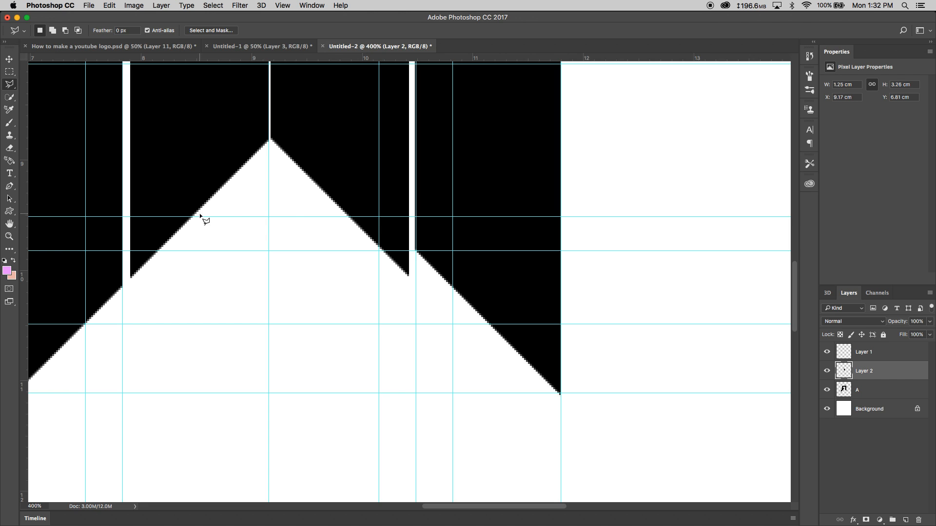
pyautogui.click(415, 217)
pyautogui.click(565, 363)
pyautogui.click(565, 411)
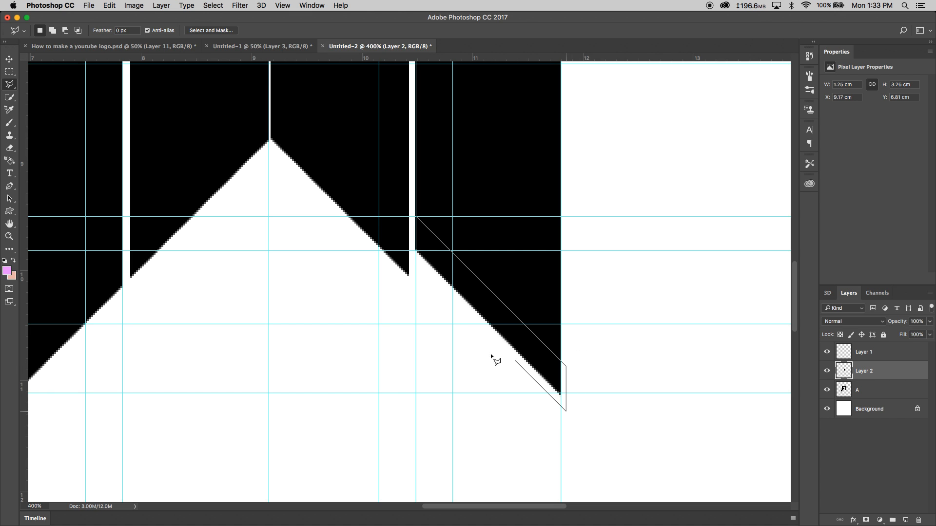
pyautogui.click(411, 255)
pyautogui.click(412, 215)
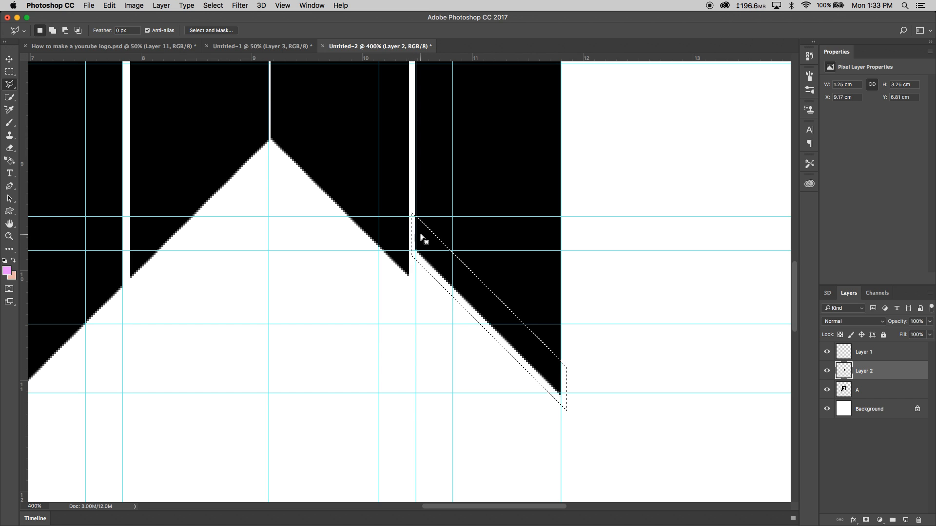
pyautogui.rightClick(421, 235)
pyautogui.click(866, 455)
pyautogui.click(859, 392)
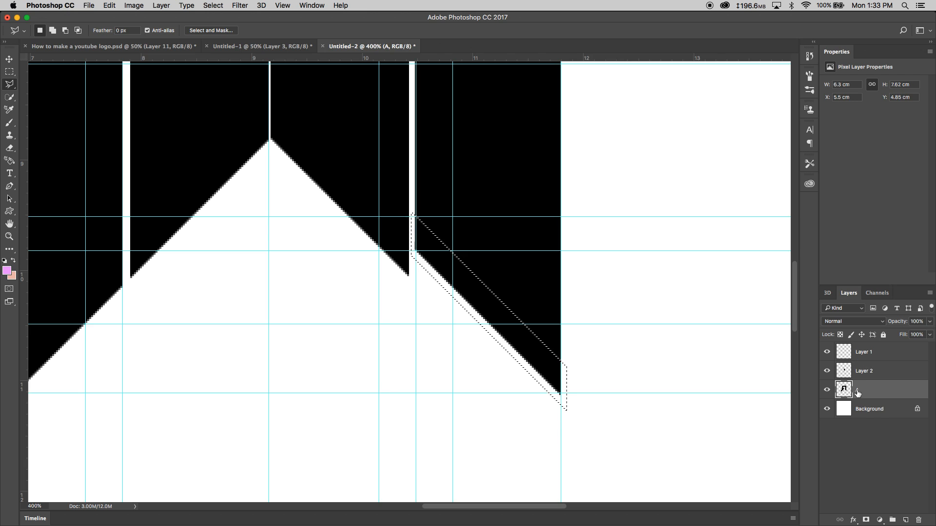
pyautogui.rightClick(470, 301)
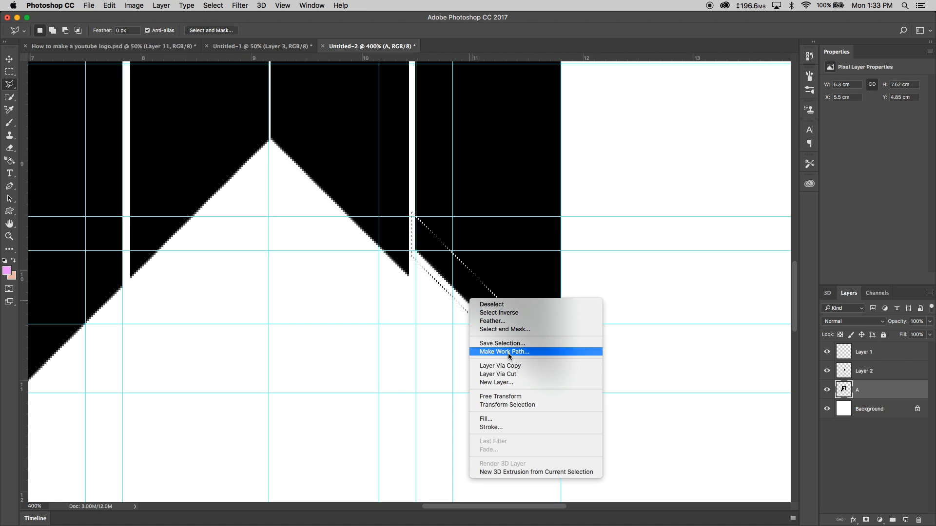
pyautogui.click(509, 369)
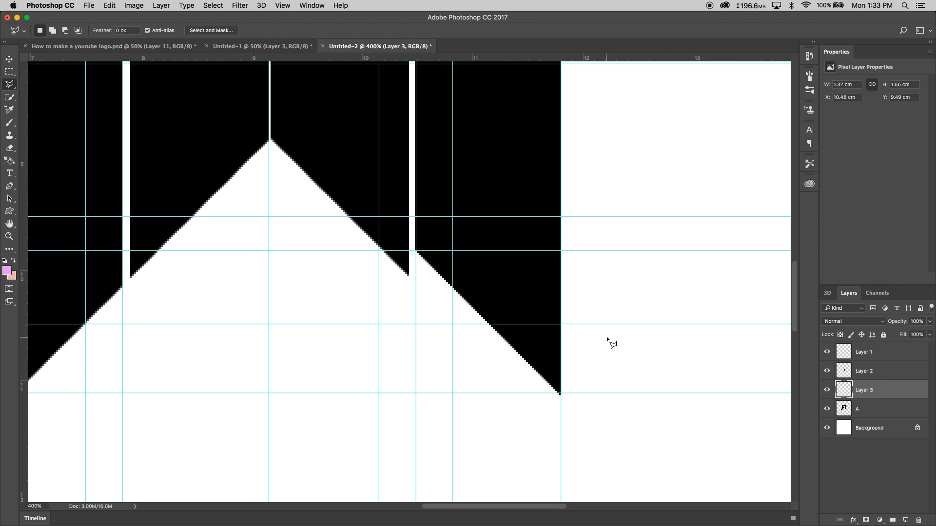
# - Move the copied slanted band straight down to about Y 9.77 cm, extending the right leg in line with the mirrored diagonal
pyautogui.press('v')
pyautogui.moveTo(489, 307); pyautogui.dragTo(493, 333)
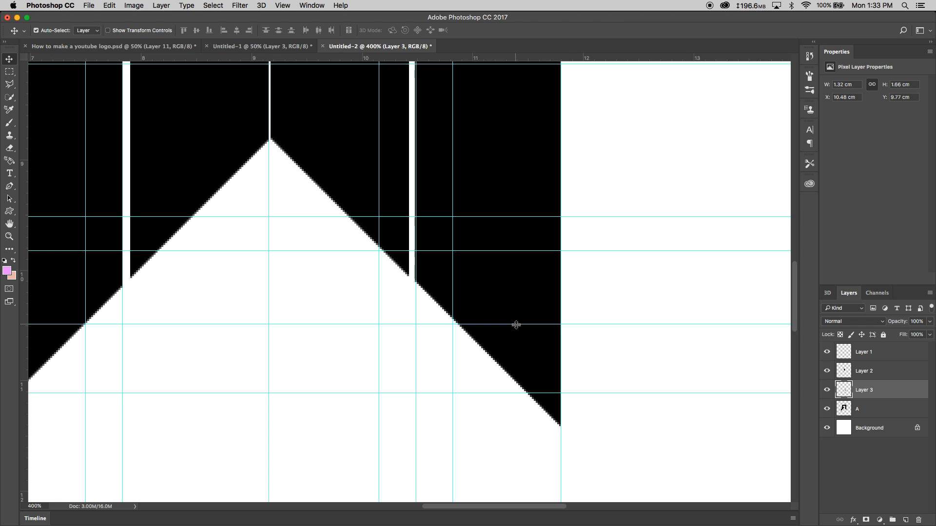
pyautogui.press('super+minus')
pyautogui.press('super+minus')
pyautogui.press('super+minus')
pyautogui.press('super+minus')
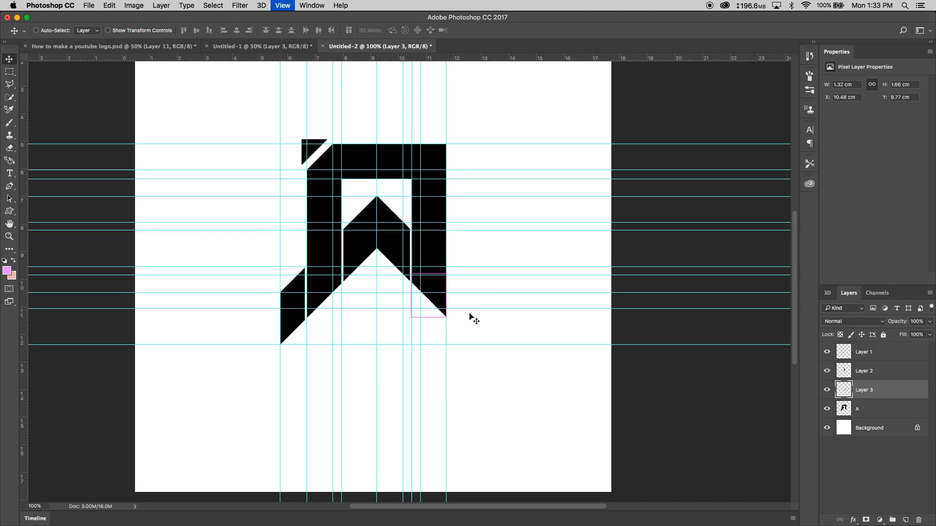
pyautogui.press('z')
pyautogui.click(466, 317)
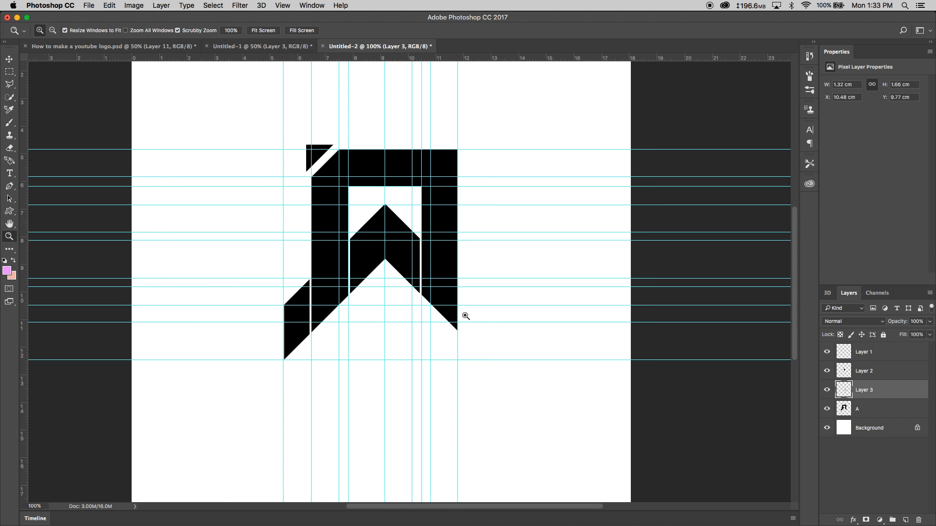
pyautogui.click(464, 316)
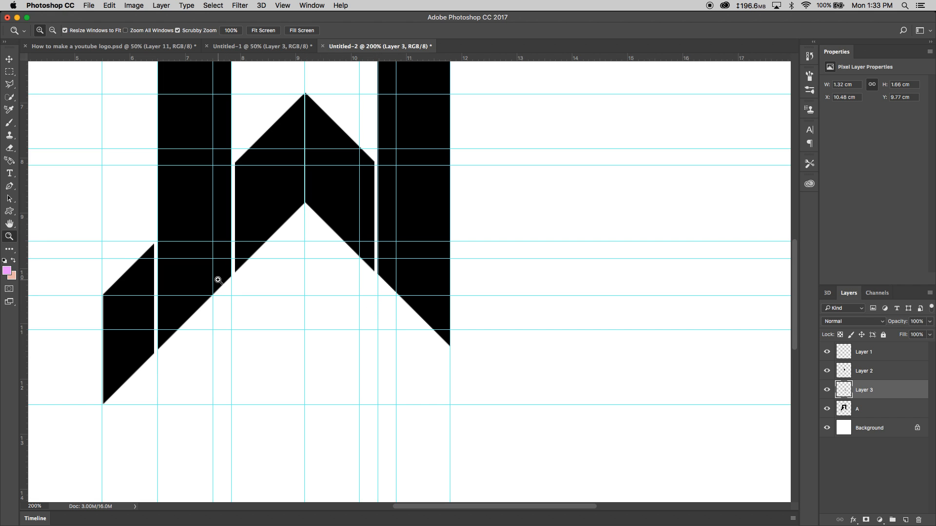
# - Compare the finished logo in How to make a youtube logo.psd with the work in Untitled-2
pyautogui.click(78, 336)
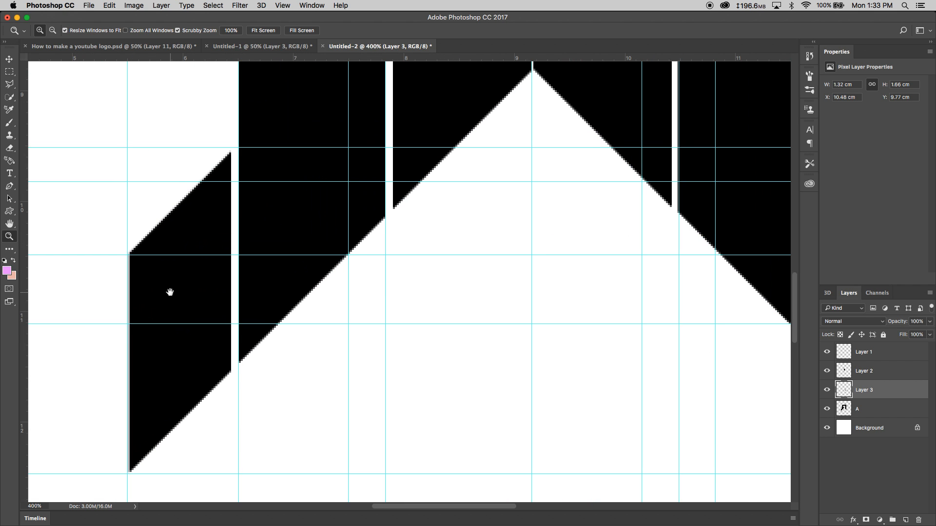
pyautogui.moveTo(167, 291); pyautogui.dragTo(277, 209)
pyautogui.click(165, 46)
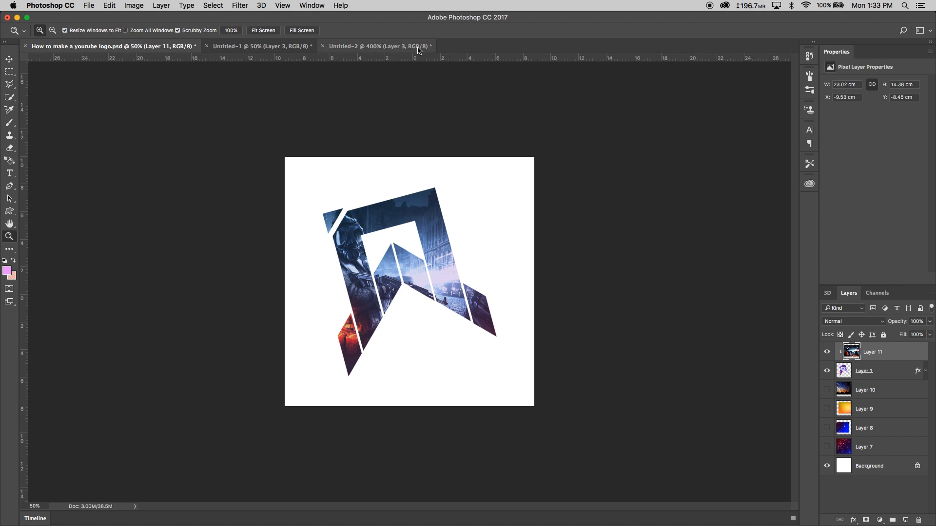
pyautogui.click(371, 47)
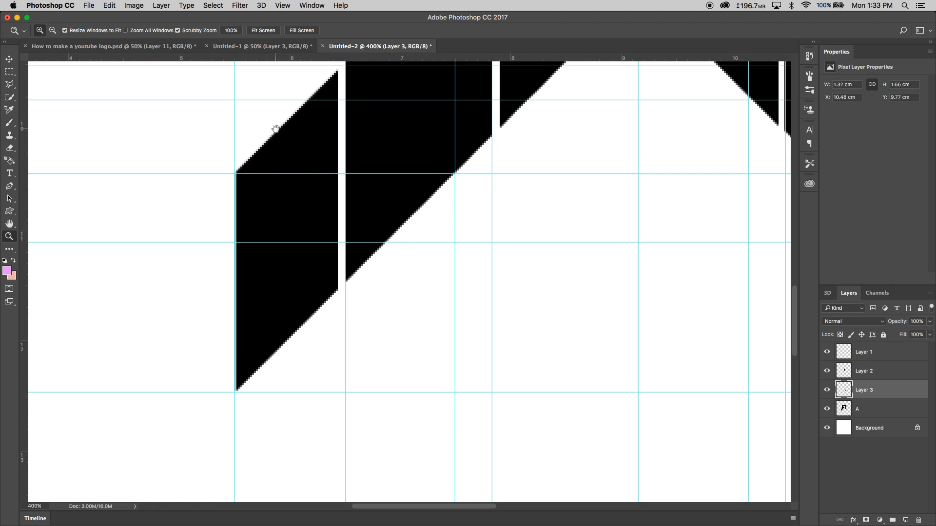
pyautogui.moveTo(276, 128); pyautogui.dragTo(315, 178)
pyautogui.press('m')
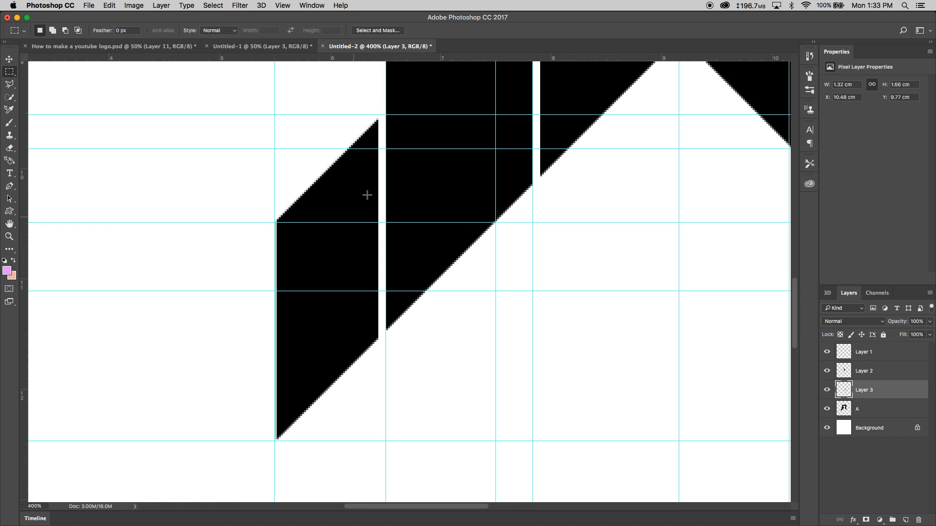
pyautogui.moveTo(272, 458); pyautogui.dragTo(353, 340)
pyautogui.rightClick(312, 392)
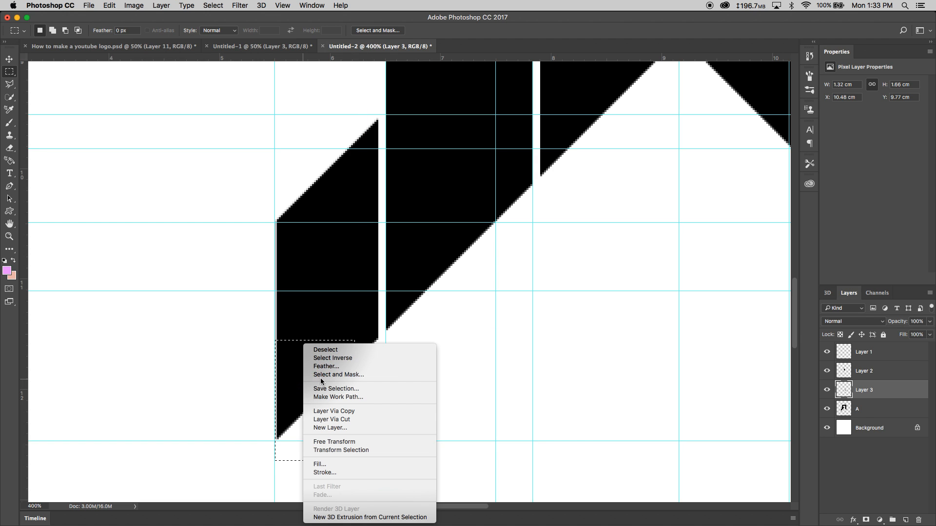
pyautogui.click(324, 349)
# - Select the slanted piece outside the left leg with a rectangular selection and copy it from layer A with Layer Via Copy
pyautogui.moveTo(380, 97); pyautogui.dragTo(251, 451)
pyautogui.click(863, 412)
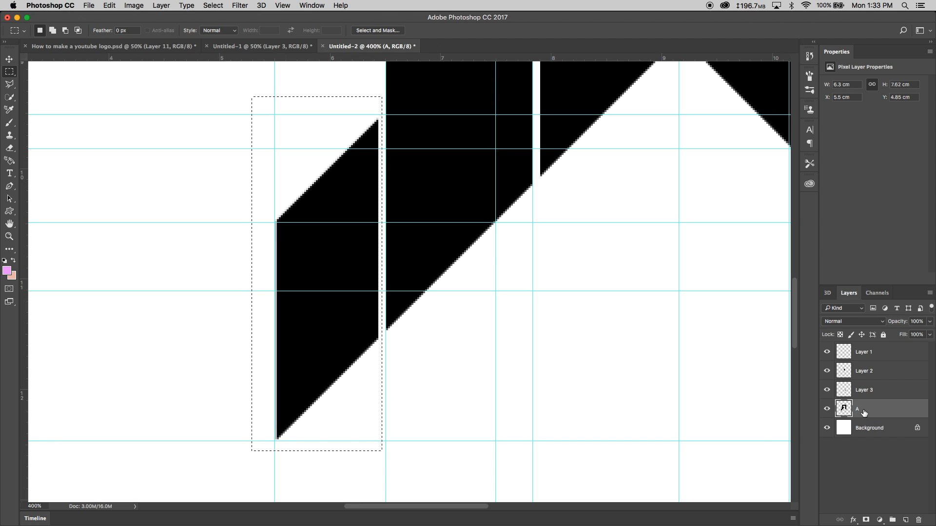
pyautogui.rightClick(335, 254)
pyautogui.click(363, 323)
# - Move the copied slanted piece outside the right leg to about X 11.85 cm, Y 9.54 cm, and flip it horizontally
pyautogui.moveTo(539, 301); pyautogui.dragTo(330, 284)
pyautogui.press('v')
pyautogui.click(118, 247)
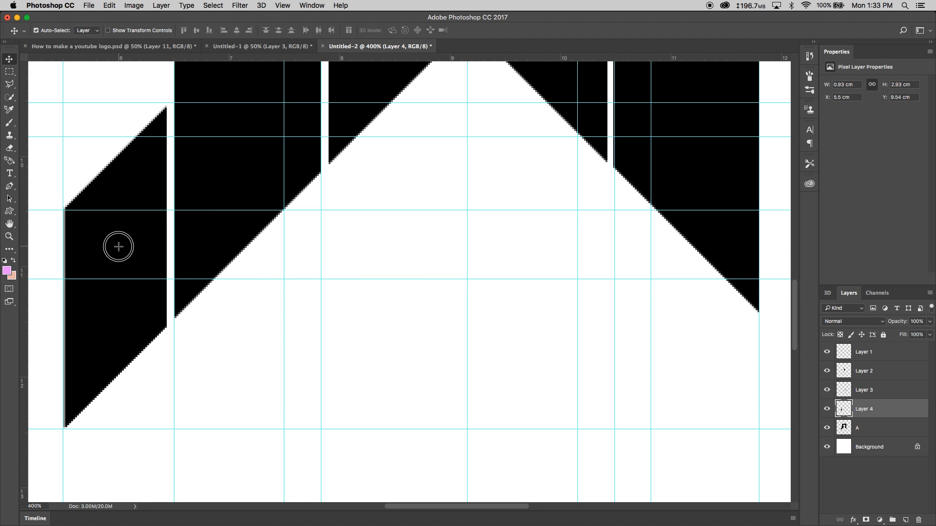
pyautogui.moveTo(119, 247); pyautogui.dragTo(634, 319)
pyautogui.press('super+t')
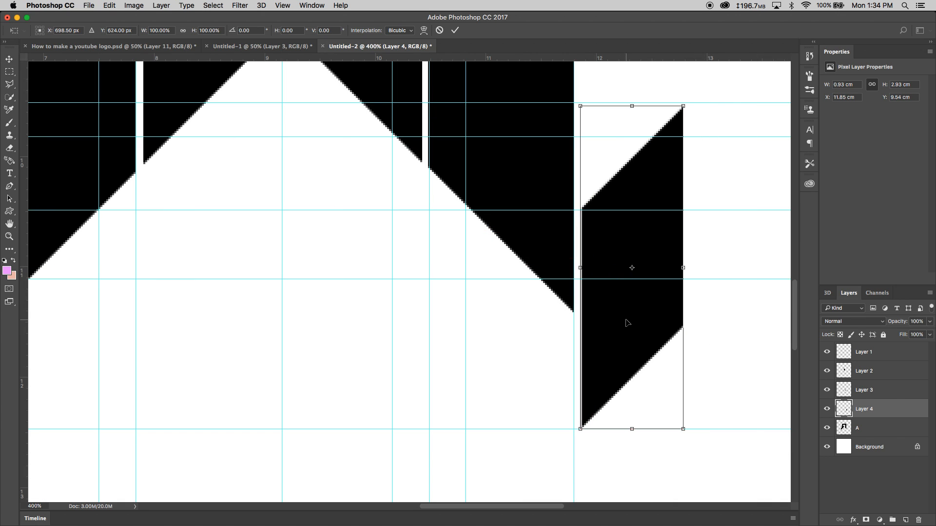
pyautogui.rightClick(630, 320)
pyautogui.click(668, 442)
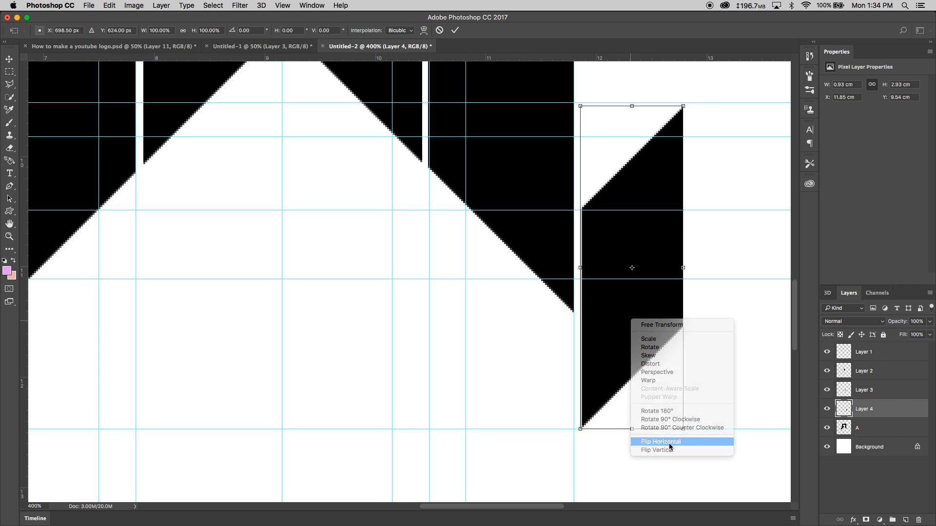
pyautogui.press('Return')
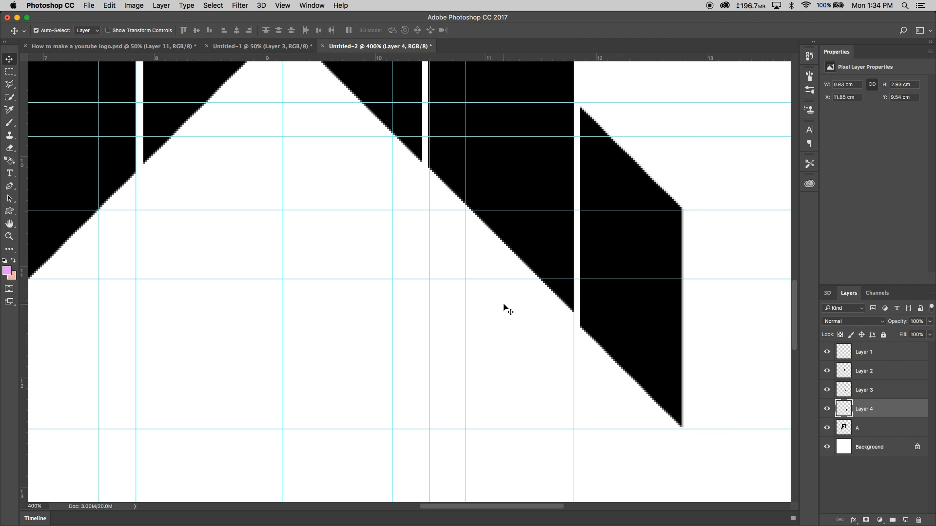
# - Inspect the assembled letter and its central peak, and hide the guides
pyautogui.press('super+minus')
pyautogui.press('super+minus')
pyautogui.press('super+minus')
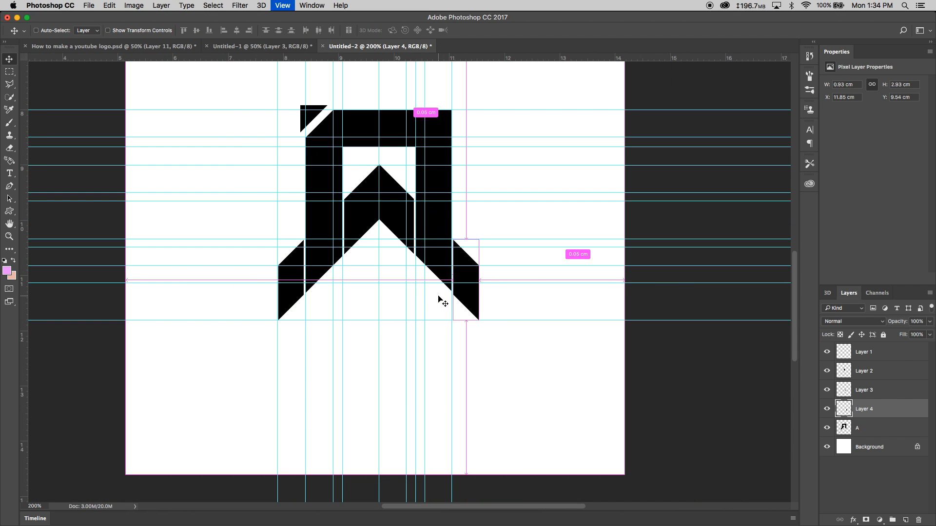
pyautogui.moveTo(384, 225); pyautogui.dragTo(428, 229)
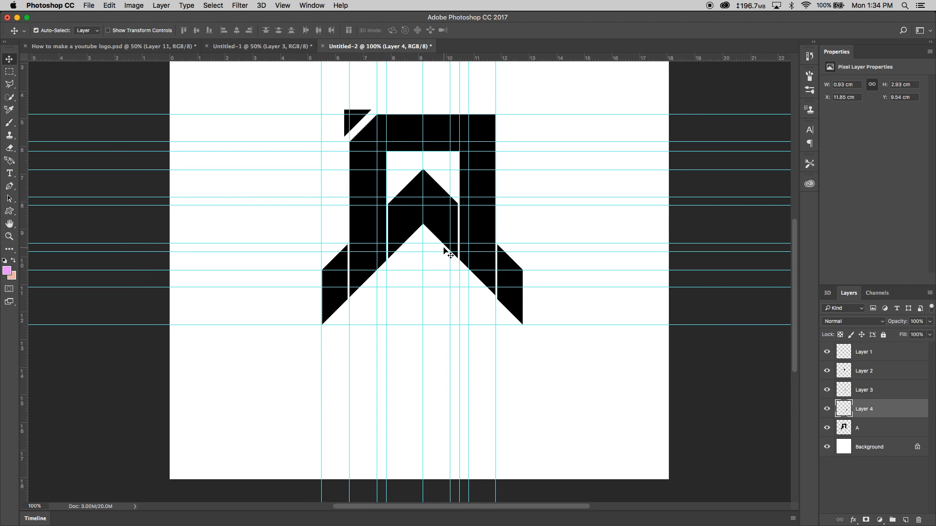
pyautogui.press('z')
pyautogui.click(421, 206)
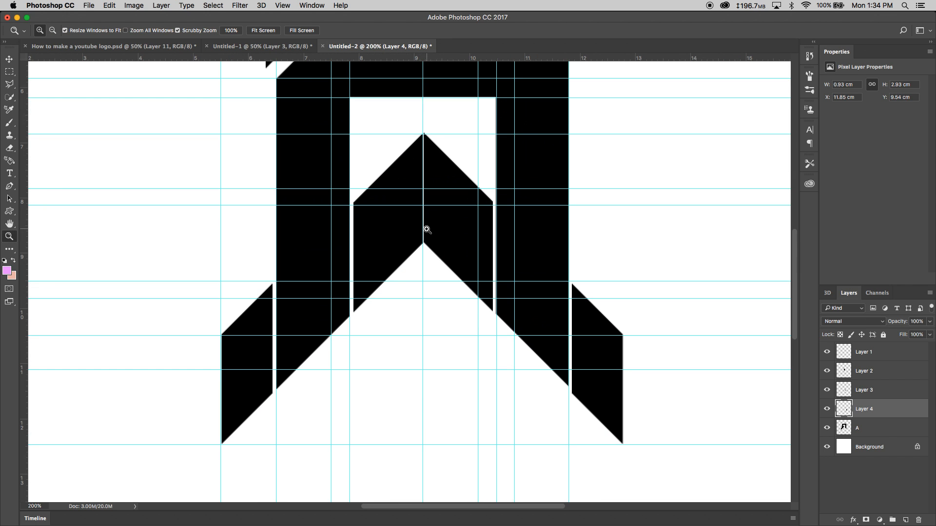
pyautogui.moveTo(427, 229); pyautogui.dragTo(427, 245)
pyautogui.press('super+minus')
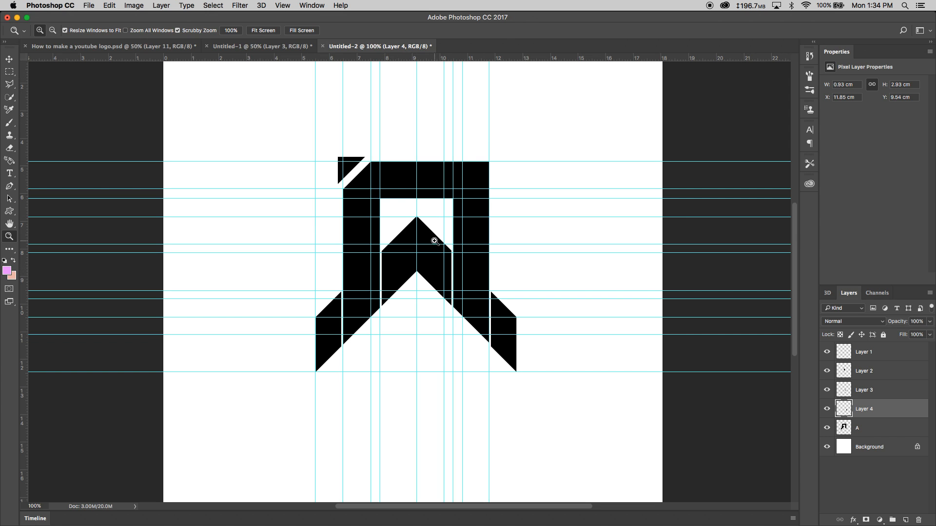
pyautogui.press('super+semicolon')
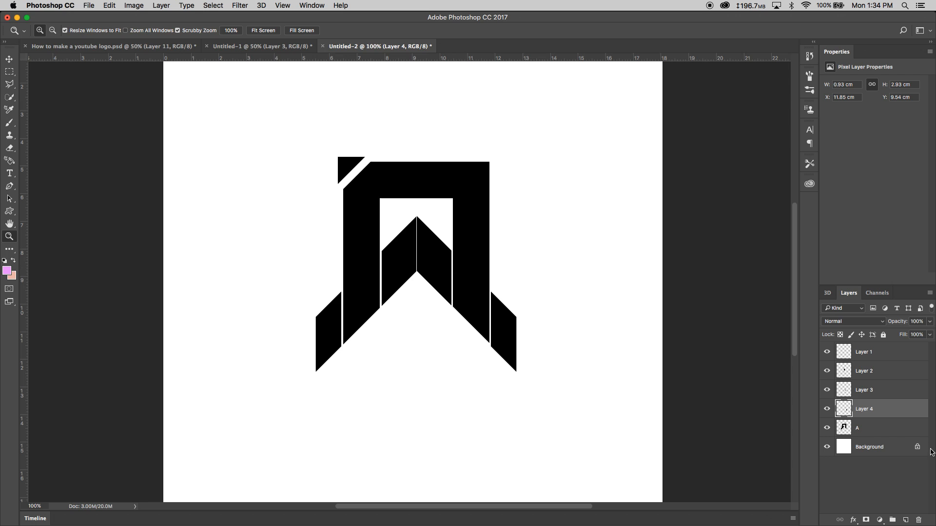
# - Select all letter layers from A through Layer 1 and merge them into a single layer
pyautogui.click(859, 431)
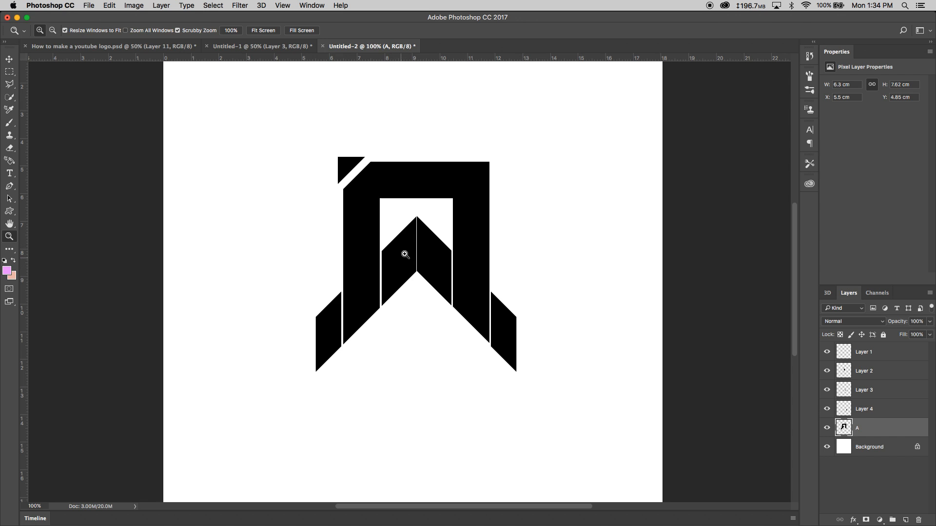
pyautogui.keyDown('shift'); pyautogui.click(870, 356); pyautogui.keyUp('shift')
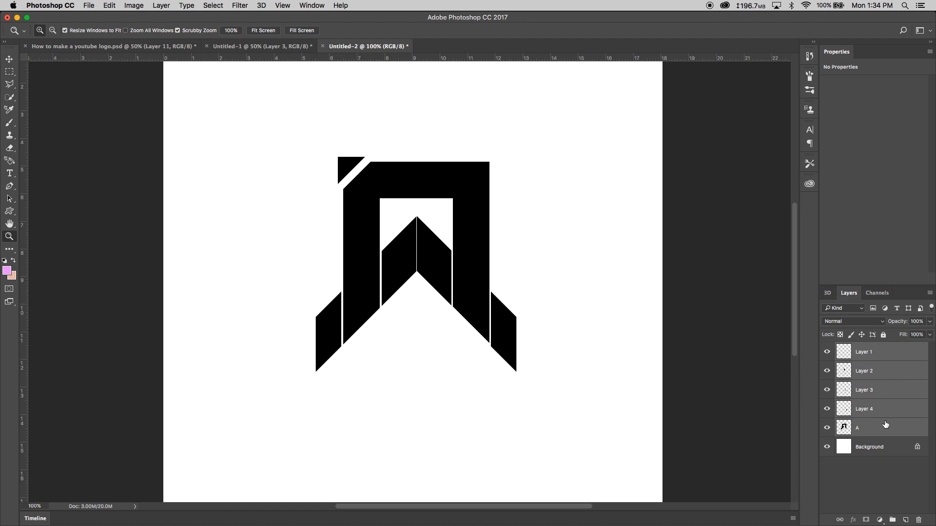
pyautogui.click(866, 432)
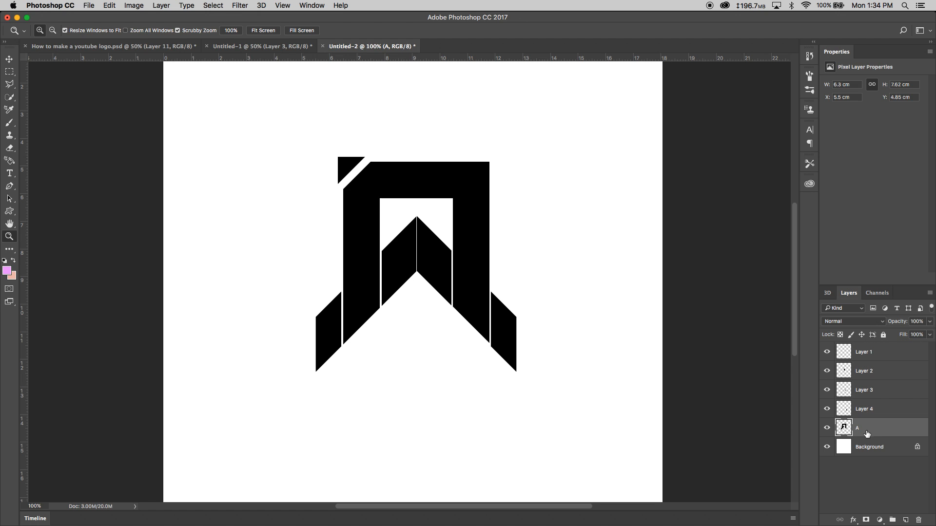
pyautogui.keyDown('shift'); pyautogui.click(867, 353); pyautogui.keyUp('shift')
pyautogui.rightClick(869, 359)
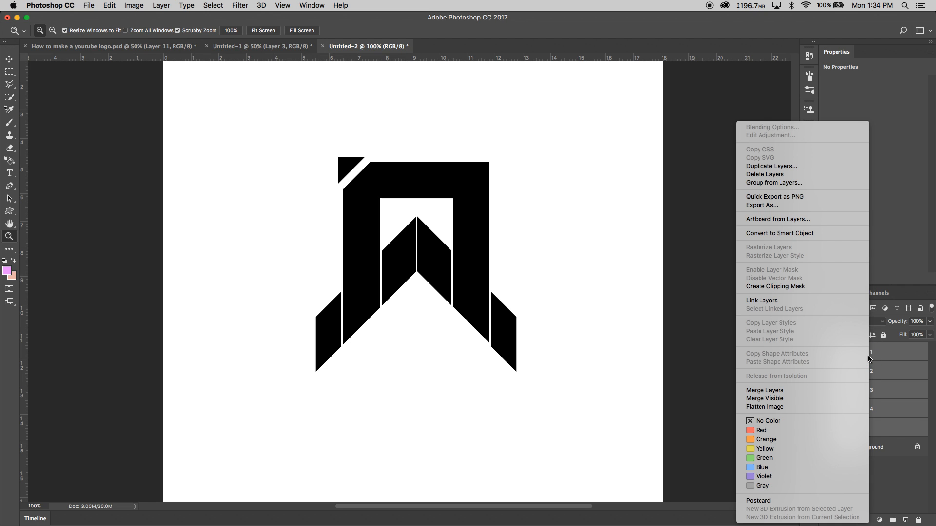
pyautogui.click(765, 390)
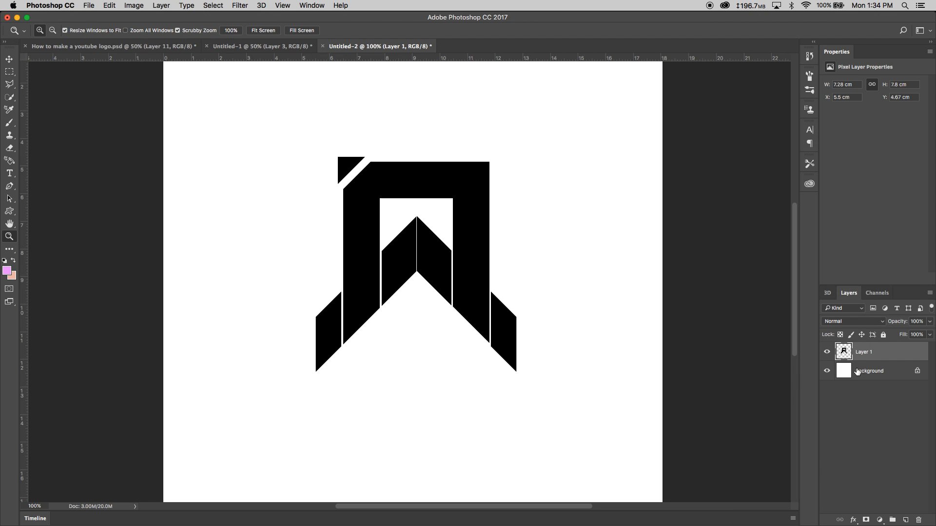
# - Enlarge the merged logo to about 10.55 × 11.29 cm and place it at about X 3.97 cm, Y 4.02 cm
pyautogui.press('v')
pyautogui.moveTo(419, 185); pyautogui.dragTo(441, 203)
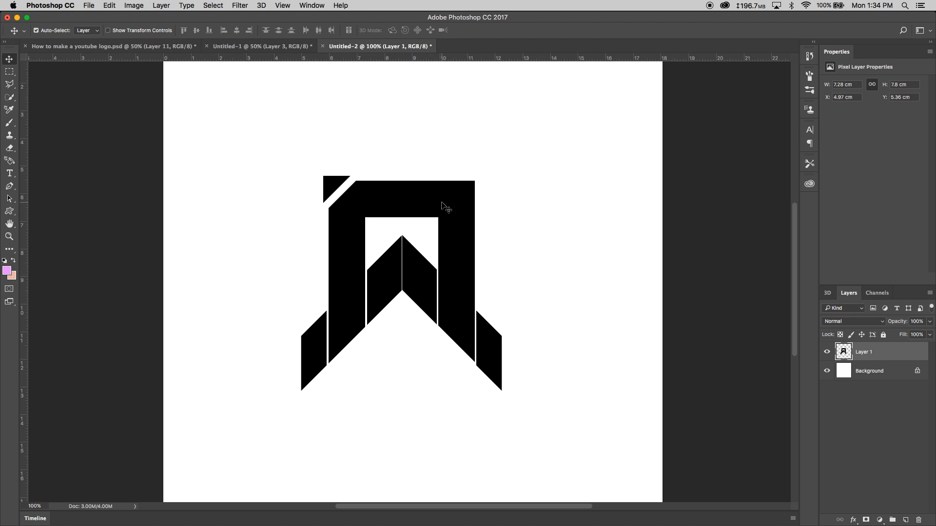
pyautogui.press('super+minus')
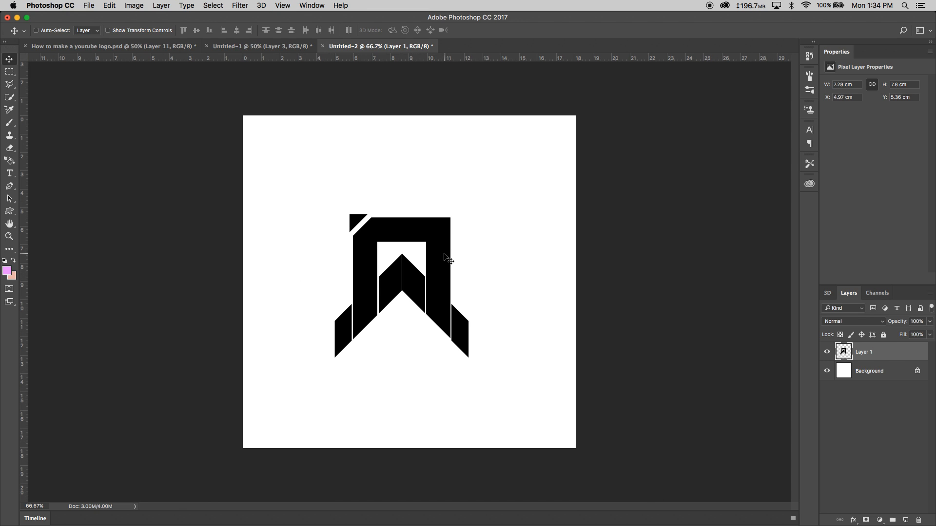
pyautogui.press('super+t')
pyautogui.moveTo(469, 214); pyautogui.dragTo(536, 156)
pyautogui.press('Return')
pyautogui.moveTo(483, 186); pyautogui.dragTo(467, 215)
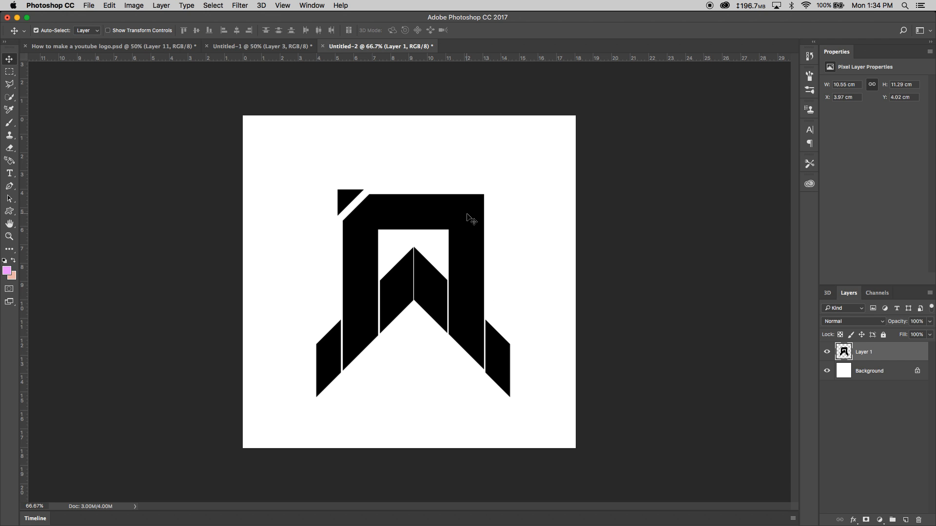
# - Scale the logo up further to about 11.38 × 12.17 cm and place it at about X 3.6 cm, Y 3.14 cm
pyautogui.hotkey('ctrl', 't')
pyautogui.moveTo(509, 189); pyautogui.dragTo(525, 174)
pyautogui.press('Return')
pyautogui.moveTo(468, 192); pyautogui.dragTo(457, 192)
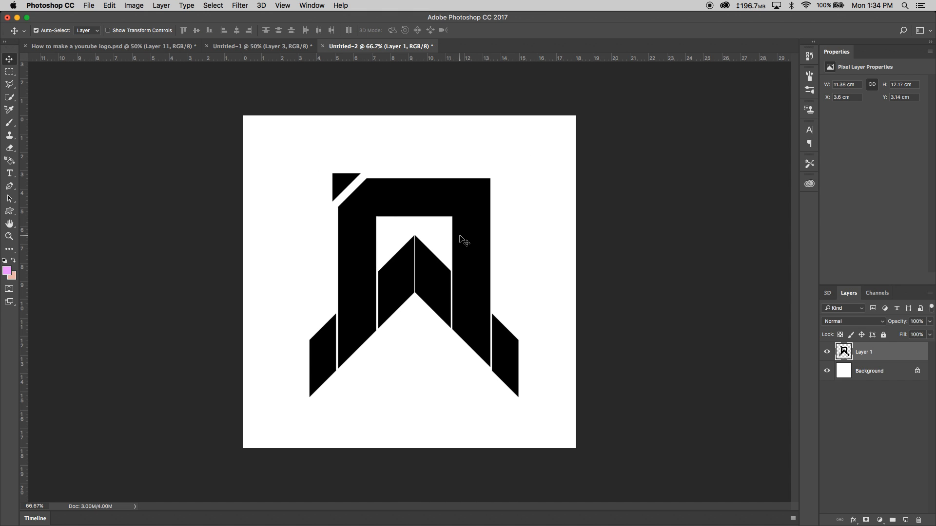
# - Rotate the logo by -15° and move it to about X 2.56 cm, Y 1.99 cm
pyautogui.hotkey('ctrl', 't')
pyautogui.rightClick(481, 211)
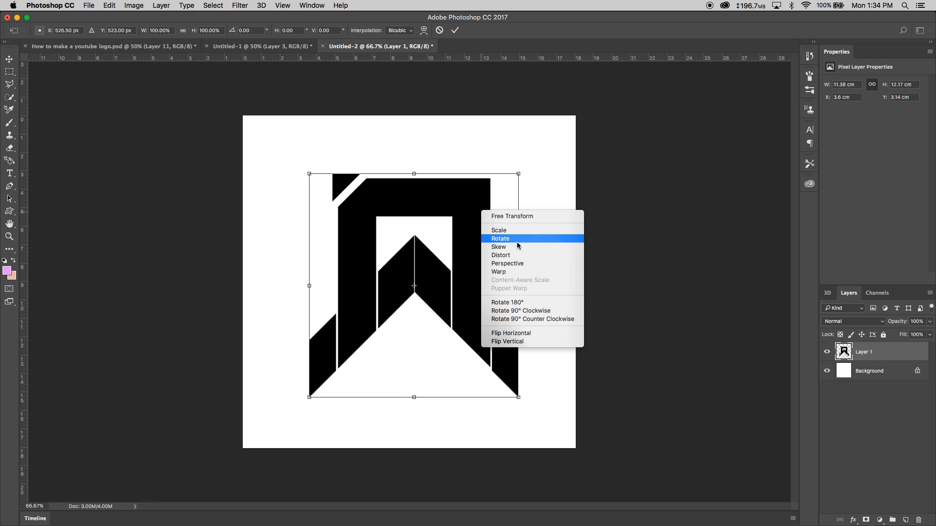
pyautogui.click(514, 240)
pyautogui.moveTo(509, 150); pyautogui.dragTo(472, 132)
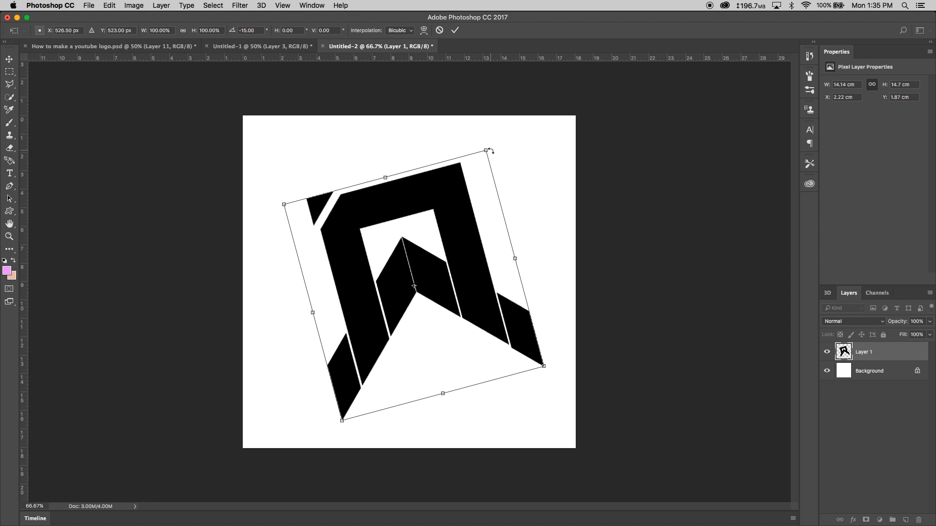
pyautogui.press('Return')
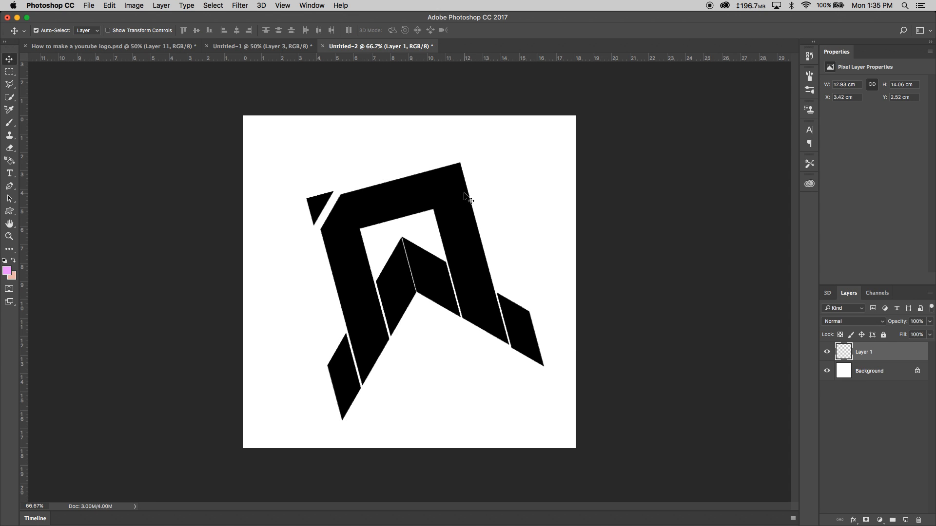
pyautogui.moveTo(459, 220); pyautogui.dragTo(443, 218)
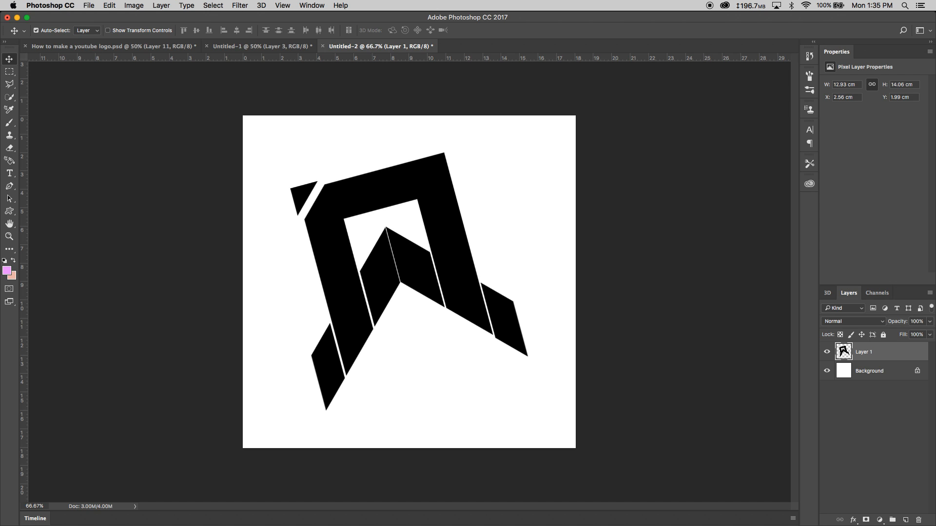
pyautogui.press('super+Tab')
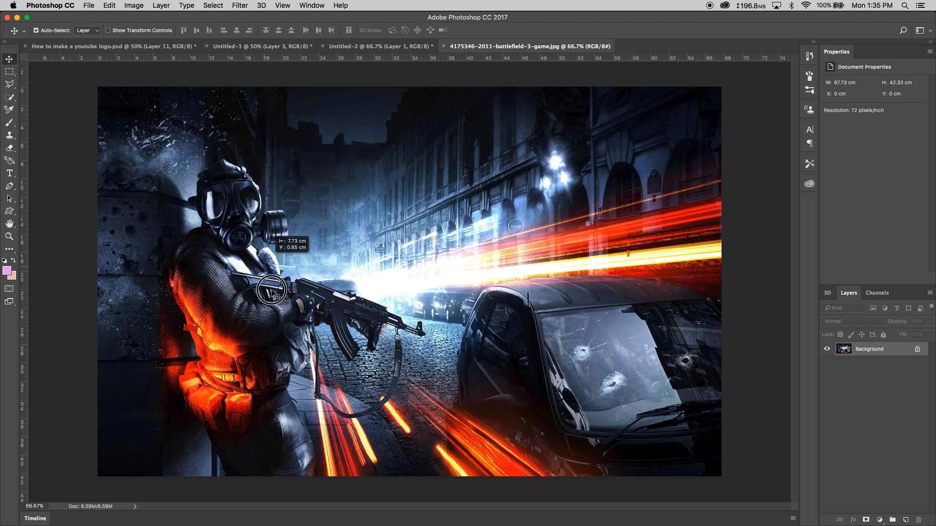
pyautogui.click(253, 46)
pyautogui.click(362, 46)
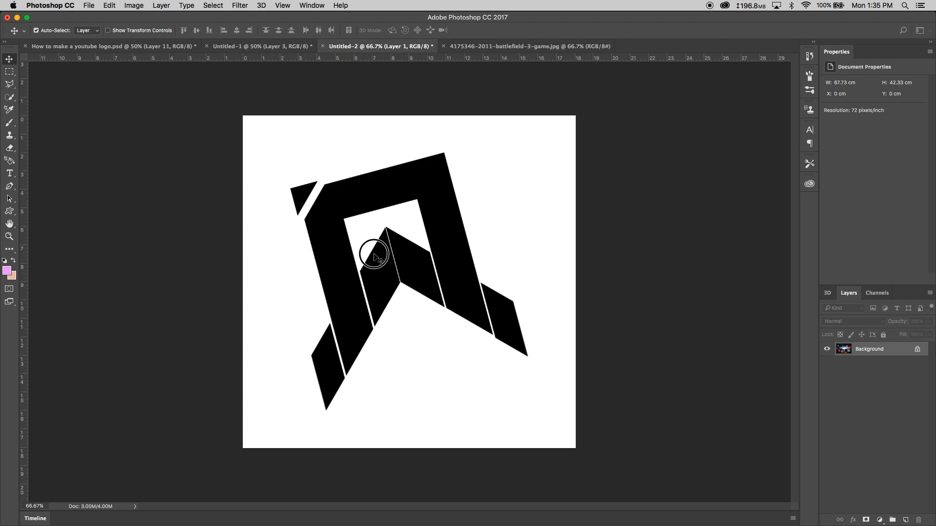
pyautogui.press('super+v')
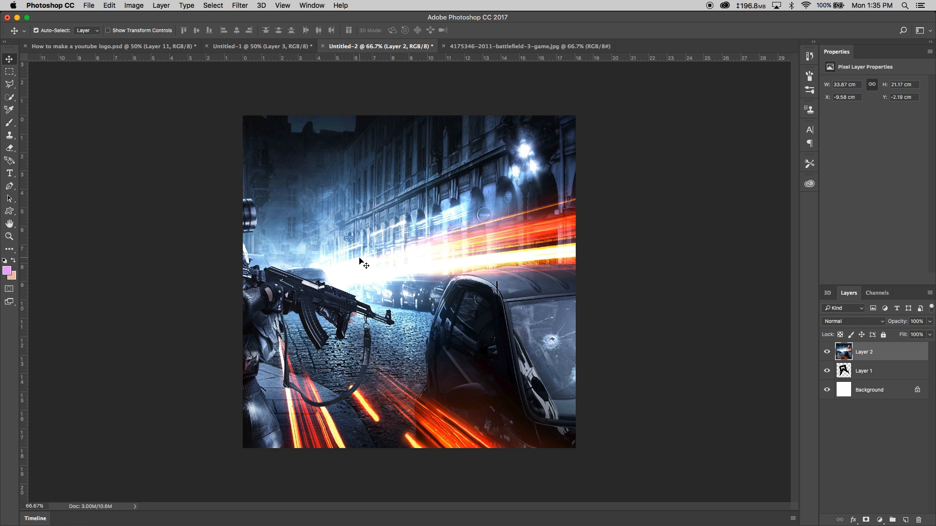
# - Scale the game picture to about 22.91 × 14.34 cm and place it over the logo at X 0 cm, Y 1.71 cm
pyautogui.press('super+t')
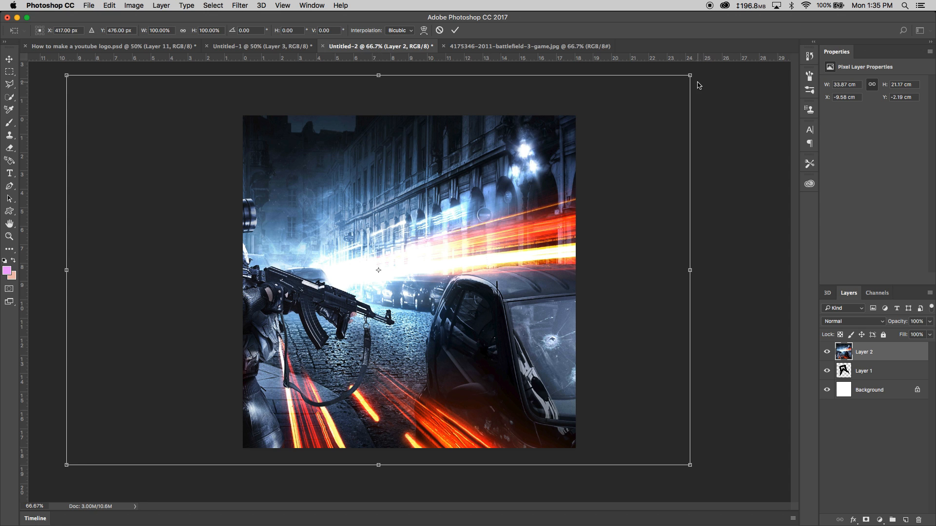
pyautogui.moveTo(690, 75); pyautogui.dragTo(441, 243)
pyautogui.moveTo(363, 311); pyautogui.dragTo(545, 204)
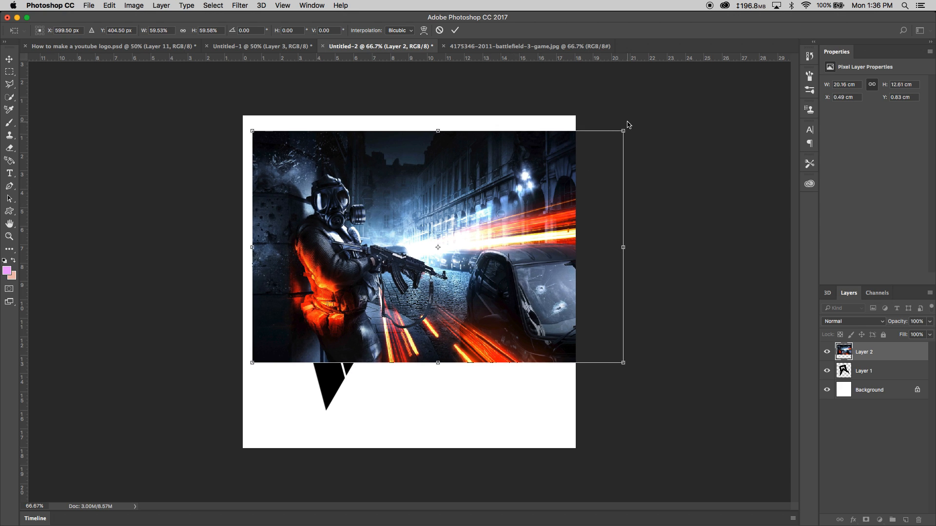
pyautogui.moveTo(623, 129); pyautogui.dragTo(412, 246)
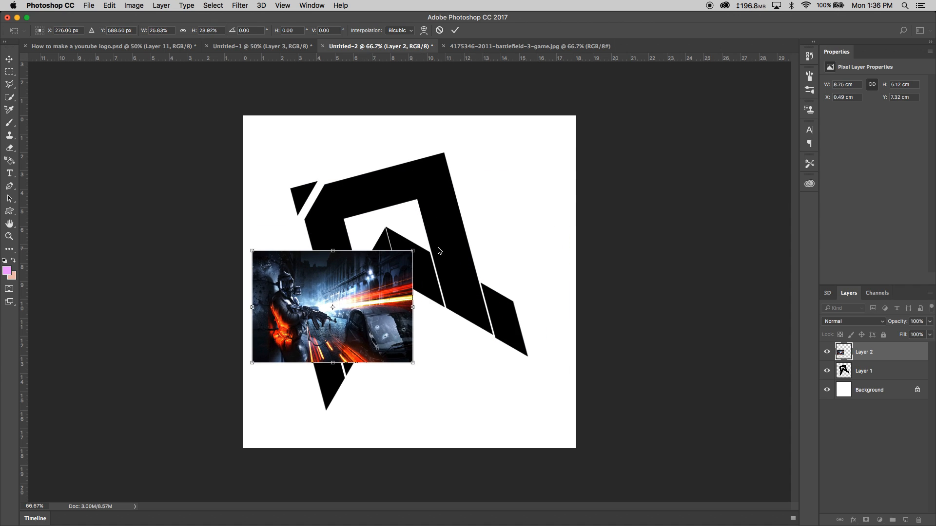
pyautogui.press('super+z')
pyautogui.moveTo(502, 191); pyautogui.dragTo(492, 232)
pyautogui.moveTo(615, 180); pyautogui.dragTo(670, 158)
pyautogui.press('Return')
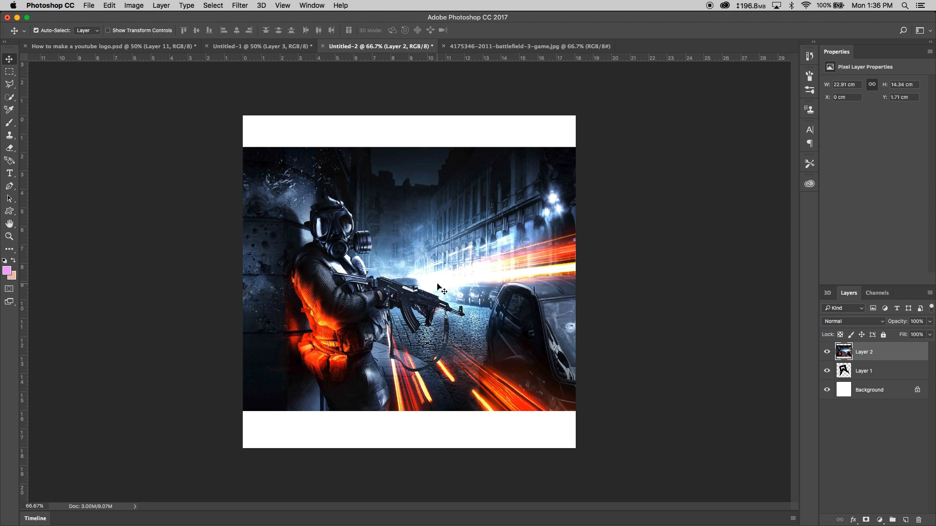
# - Clip the game picture to the logo layer and shift it to about X -0.23 cm, Y 1.39 cm
pyautogui.rightClick(872, 352)
pyautogui.click(806, 286)
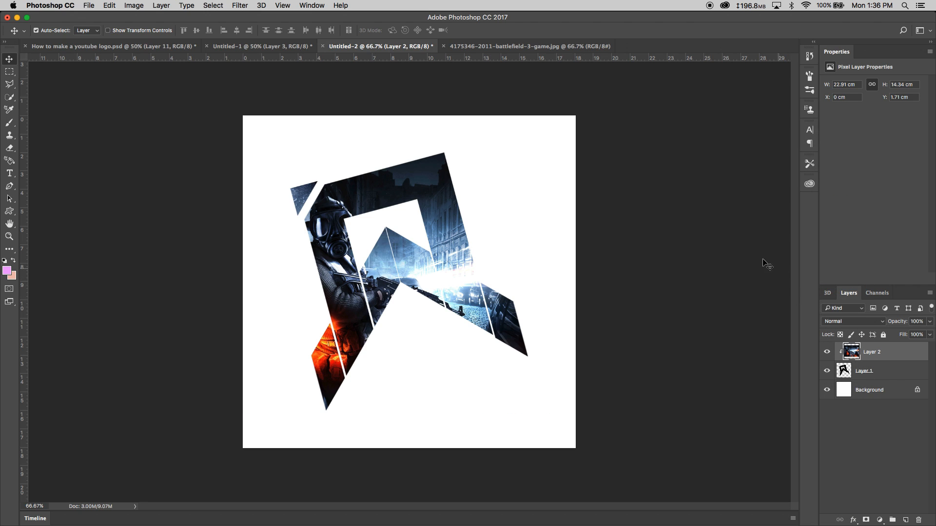
pyautogui.moveTo(410, 249)
pyautogui.mouseDown()
pyautogui.moveTo(423, 256)
pyautogui.moveTo(405, 257)
pyautogui.mouseUp()
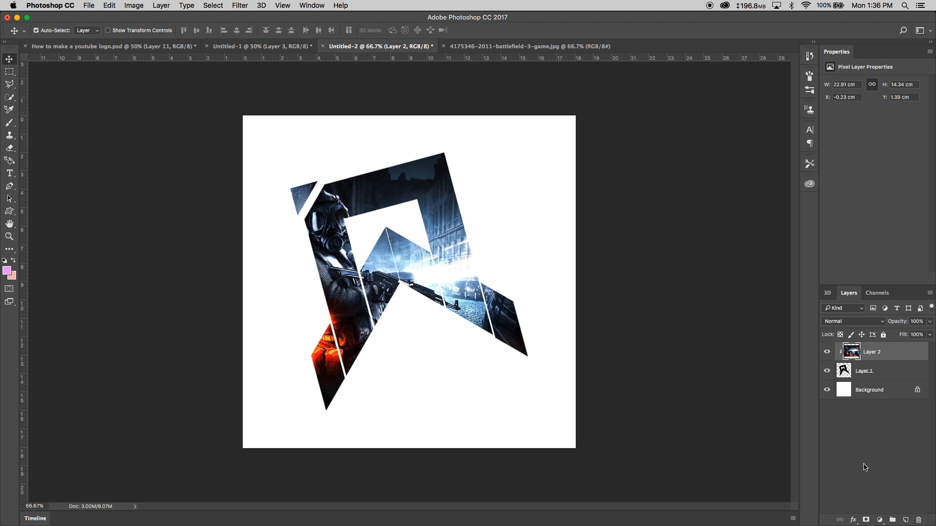
pyautogui.click(855, 447)
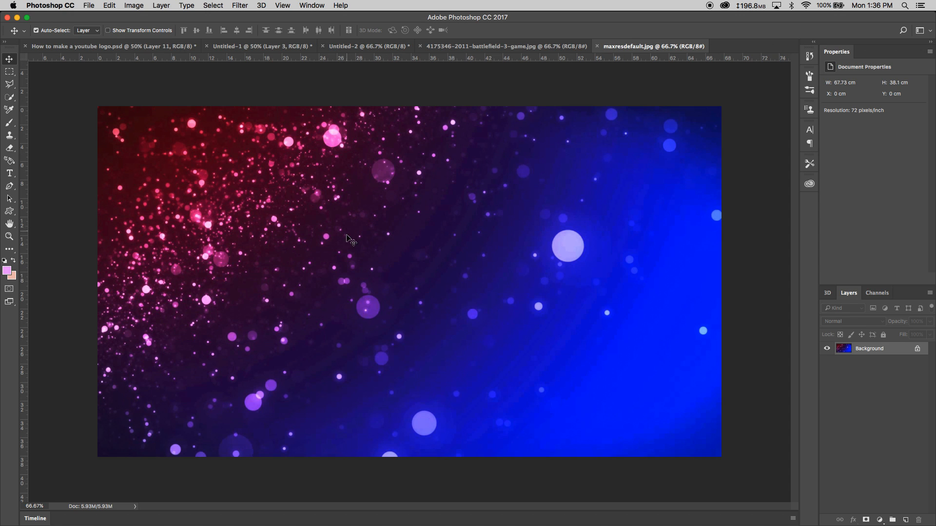
# - Bring the particle picture from maxresdefault.jpg into Untitled-2 as a new layer, scaled to about 32.33 × 18.19 cm at X 0 cm, Y 0 cm
pyautogui.moveTo(362, 265); pyautogui.dragTo(440, 303)
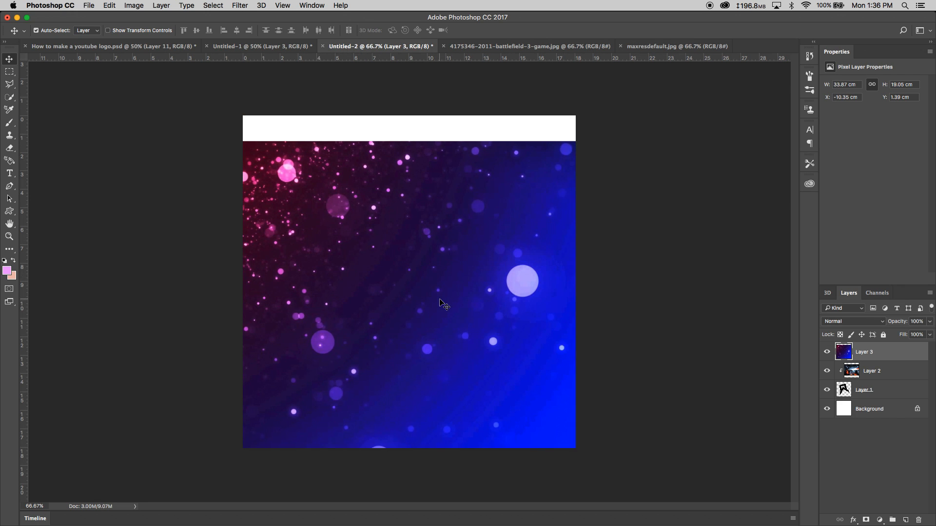
pyautogui.press('super+t')
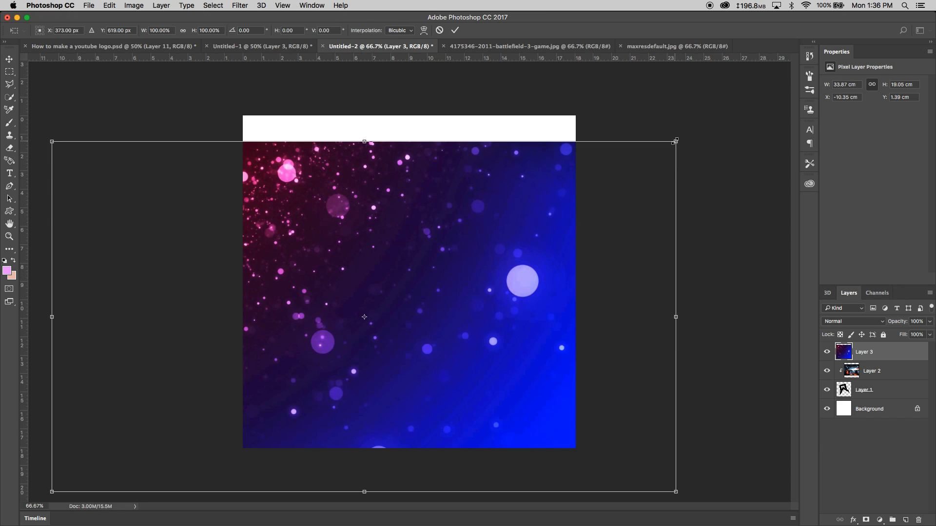
pyautogui.moveTo(675, 140); pyautogui.dragTo(693, 130)
pyautogui.moveTo(531, 189); pyautogui.dragTo(568, 145)
pyautogui.moveTo(733, 85); pyautogui.dragTo(687, 117)
pyautogui.press('Return')
pyautogui.moveTo(392, 208); pyautogui.dragTo(541, 207)
# - Move the particle picture layer below the logo layer and hide the white Background layer
pyautogui.click(866, 356)
pyautogui.moveTo(866, 356); pyautogui.dragTo(872, 414)
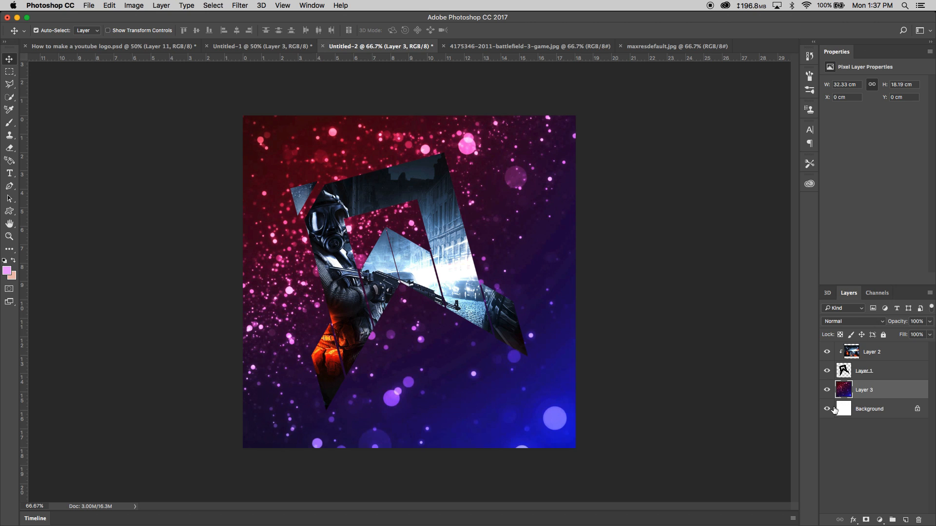
pyautogui.click(827, 409)
pyautogui.click(870, 462)
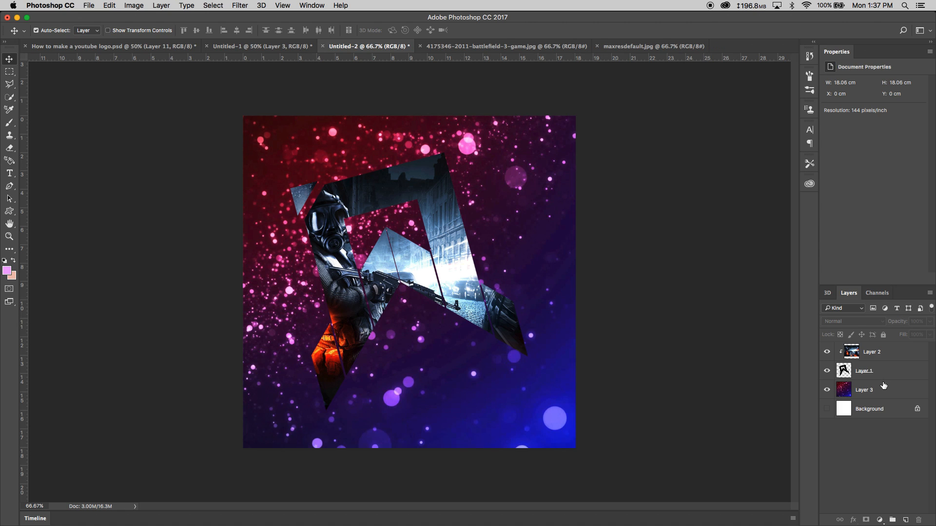
# - Soften the particle picture behind the logo with the Blur tool, using a size 1000 brush at 100% strength
pyautogui.click(865, 393)
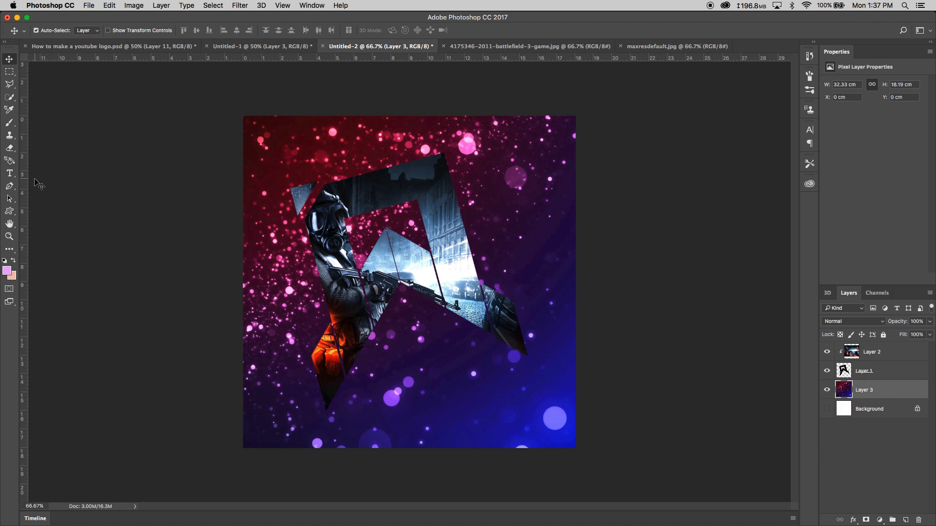
pyautogui.click(9, 251)
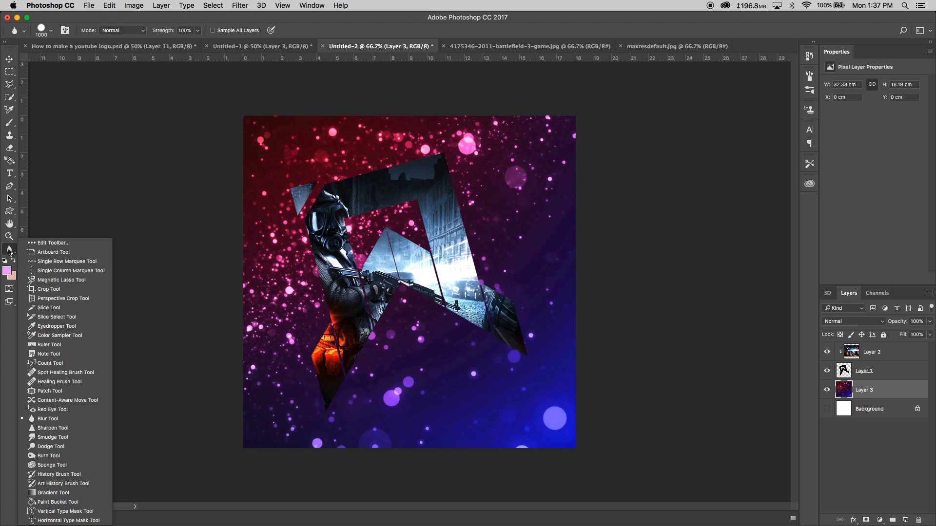
pyautogui.click(53, 422)
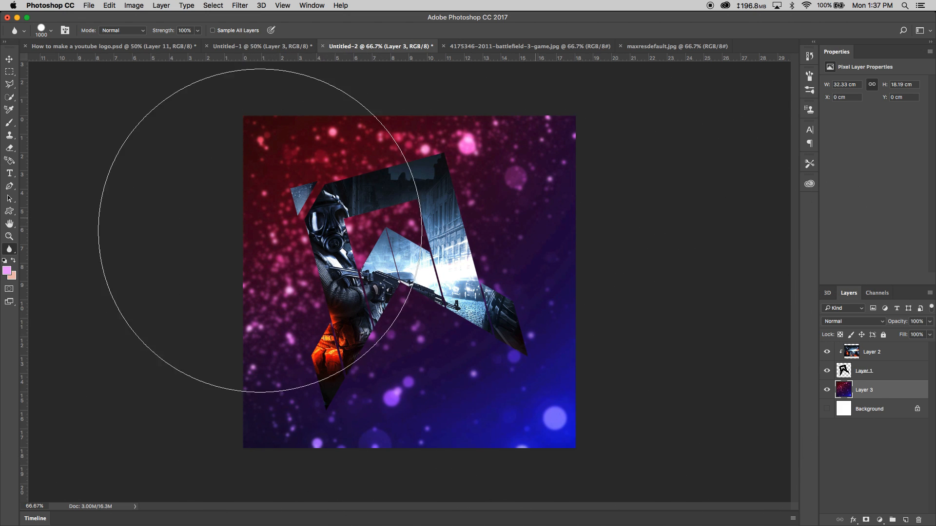
pyautogui.press('super+z')
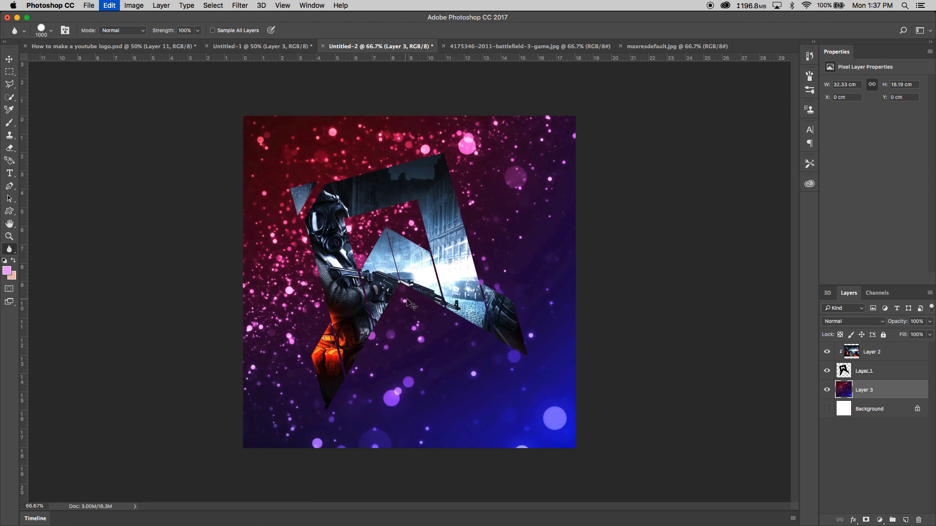
pyautogui.moveTo(497, 227)
pyautogui.mouseDown()
pyautogui.moveTo(602, 146)
pyautogui.moveTo(468, 217)
pyautogui.moveTo(425, 355)
pyautogui.moveTo(566, 341)
pyautogui.mouseUp()
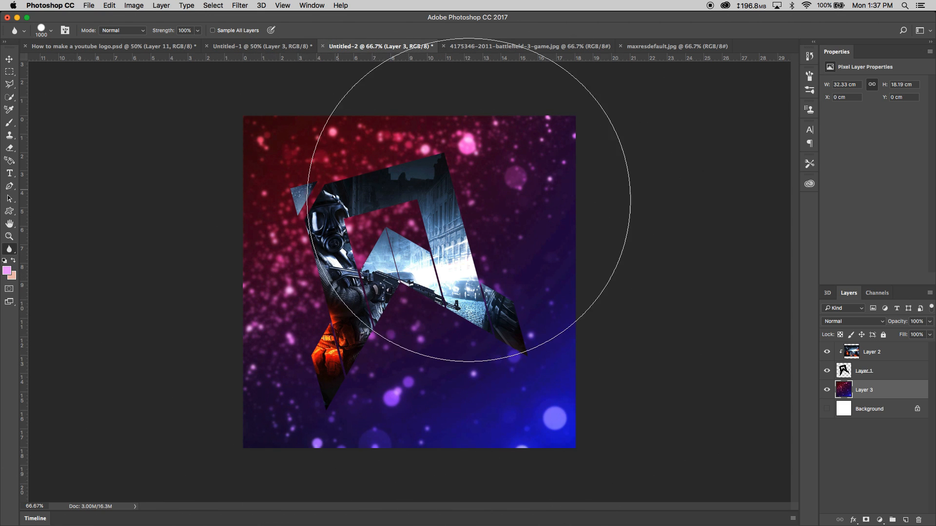
# - Select the logo's base layer and open its blending options
pyautogui.keyDown('super'); pyautogui.click(867, 385); pyautogui.keyUp('super')
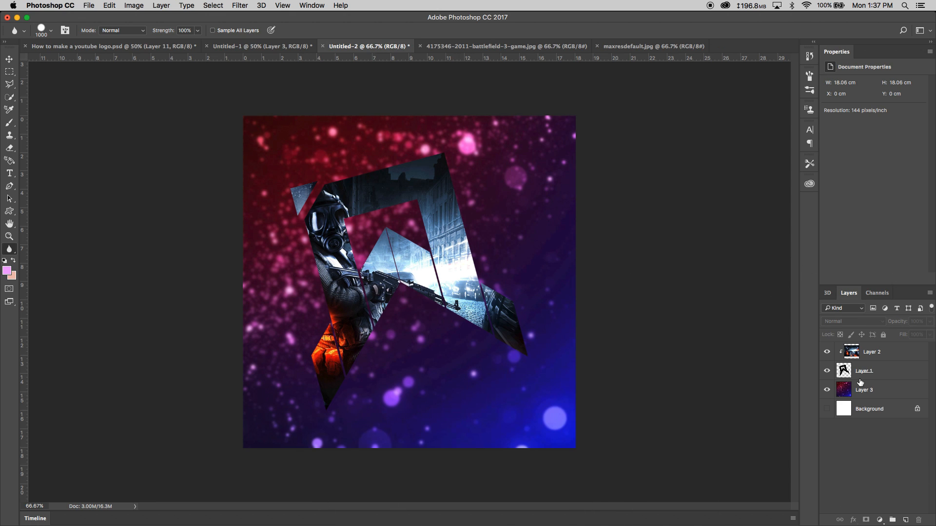
pyautogui.click(875, 356)
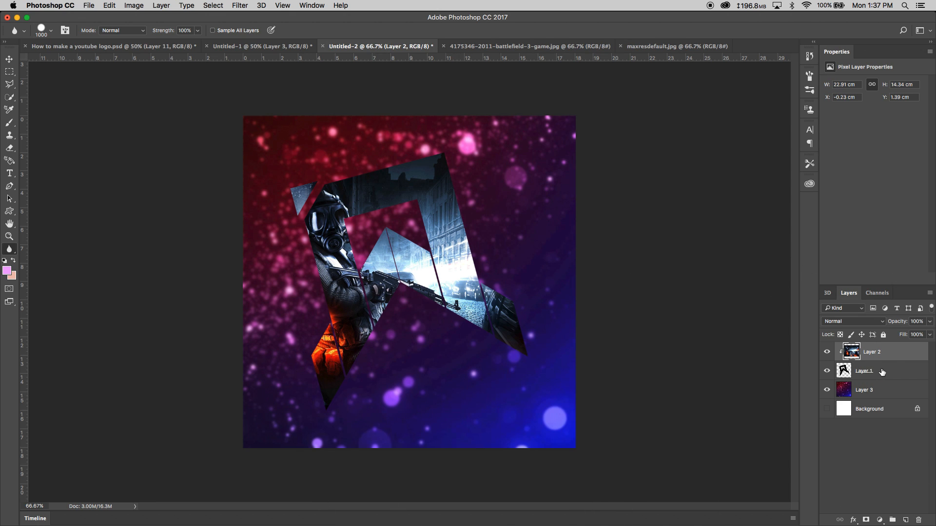
pyautogui.click(875, 373)
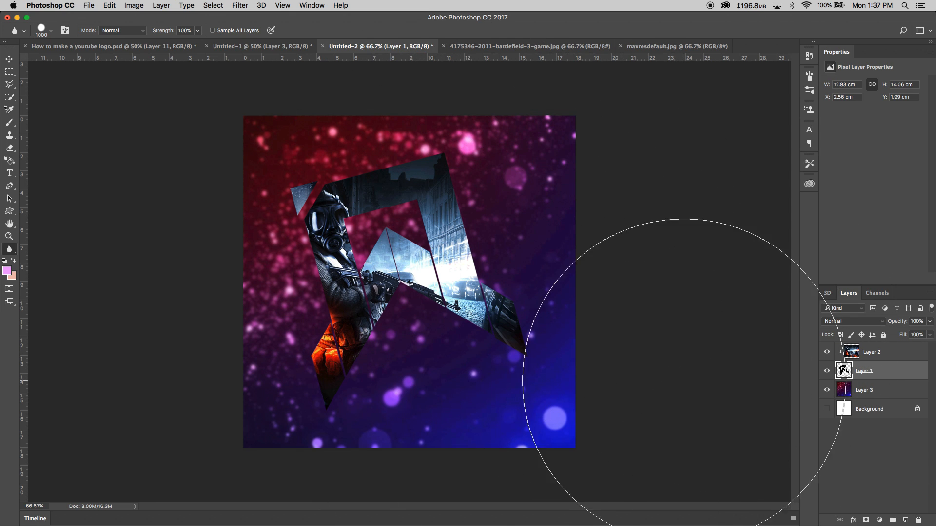
pyautogui.press('v')
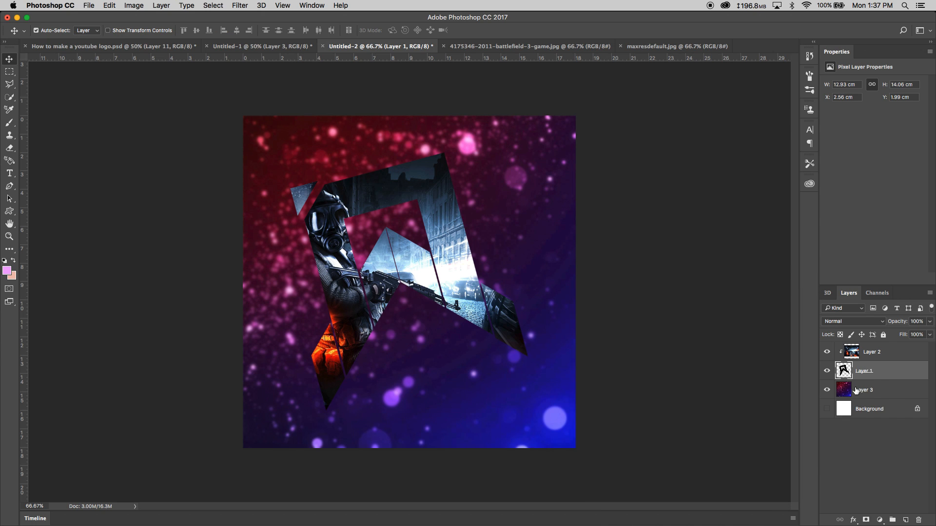
pyautogui.click(827, 373)
pyautogui.click(827, 372)
pyautogui.rightClick(880, 372)
pyautogui.click(780, 127)
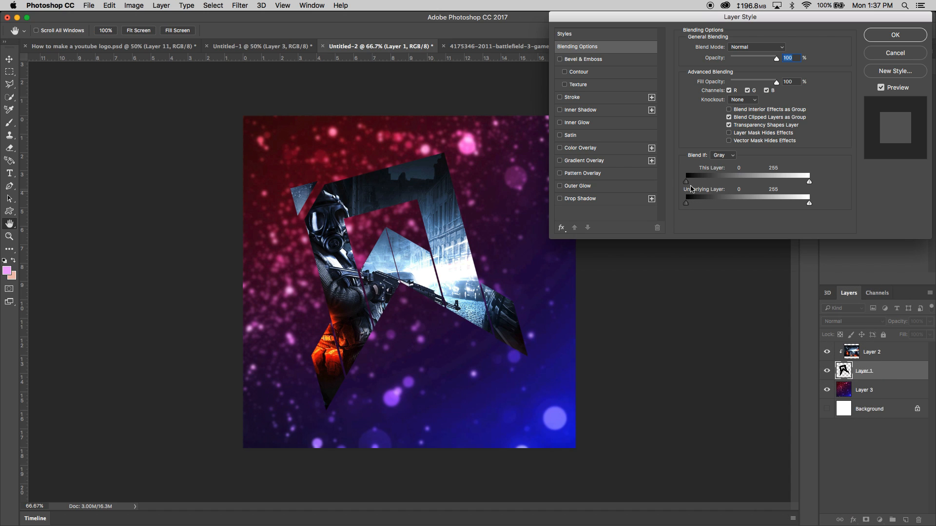
# - Try a stroke effect on the logo layer
pyautogui.click(559, 97)
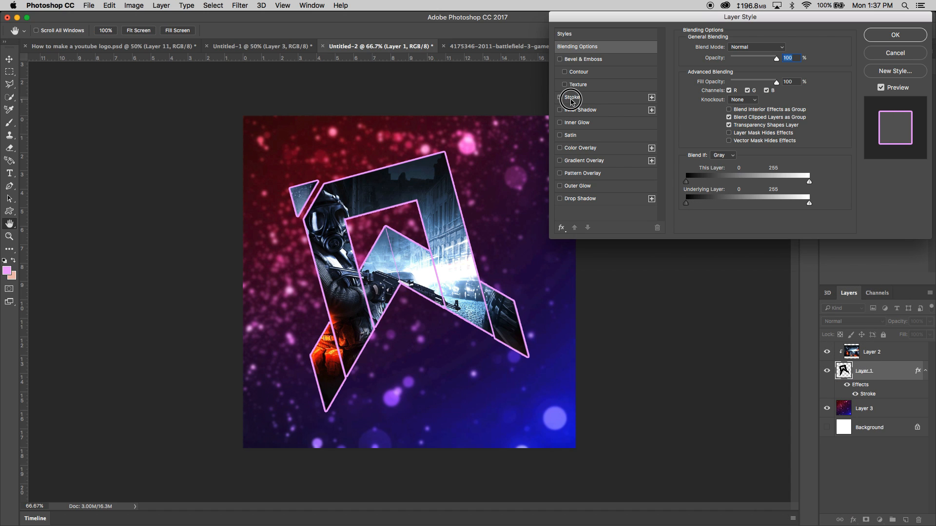
pyautogui.click(572, 97)
pyautogui.click(559, 97)
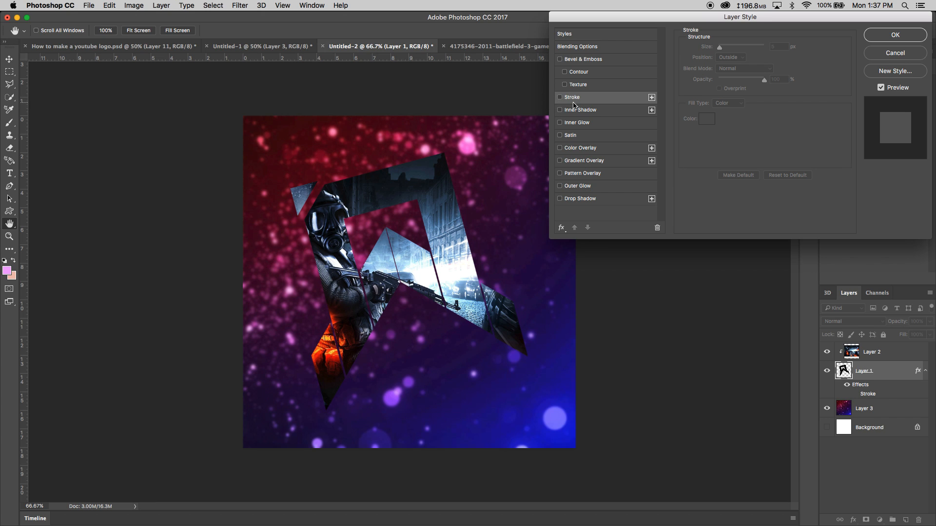
# - Add a blue-to-pink linear gradient overlay to the logo at 15% opacity, with angle -58° and scale 109%
pyautogui.click(571, 160)
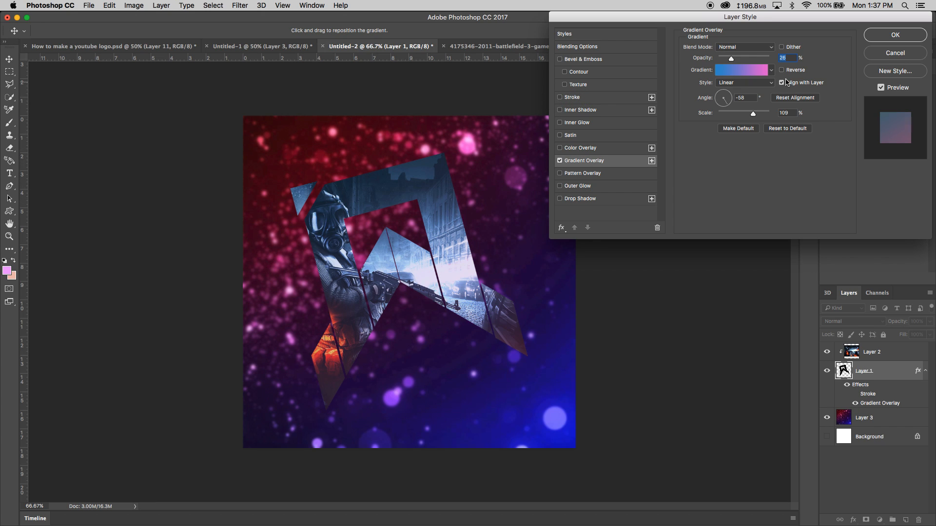
pyautogui.click(771, 71)
pyautogui.click(840, 152)
pyautogui.click(757, 81)
pyautogui.click(822, 52)
pyautogui.moveTo(731, 59); pyautogui.dragTo(777, 61)
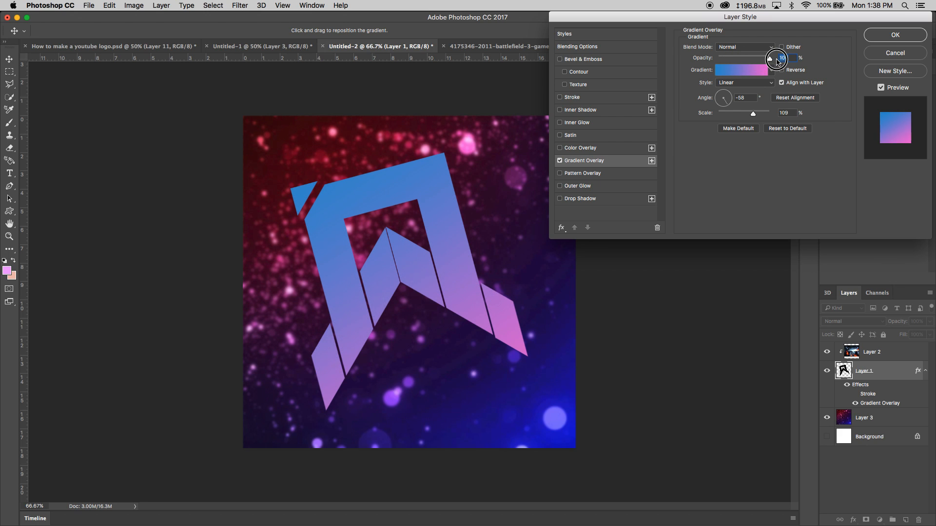
pyautogui.moveTo(777, 61); pyautogui.dragTo(728, 60)
pyautogui.click(560, 161)
pyautogui.click(559, 161)
pyautogui.click(560, 161)
pyautogui.click(560, 161)
pyautogui.moveTo(729, 62); pyautogui.dragTo(726, 60)
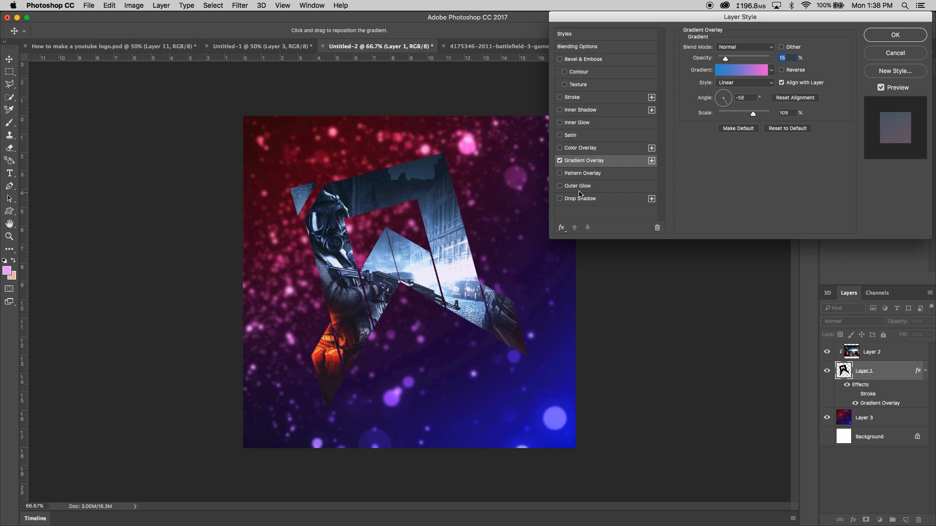
# - Add an outer glow to the logo and colour it dc3f6a, sampled from a pinkish-red particle in the background
pyautogui.click(560, 186)
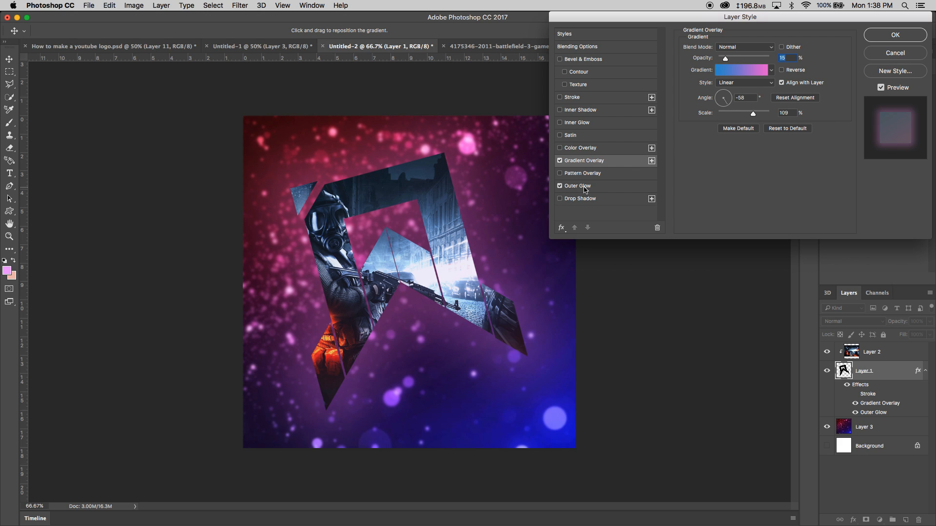
pyautogui.click(584, 187)
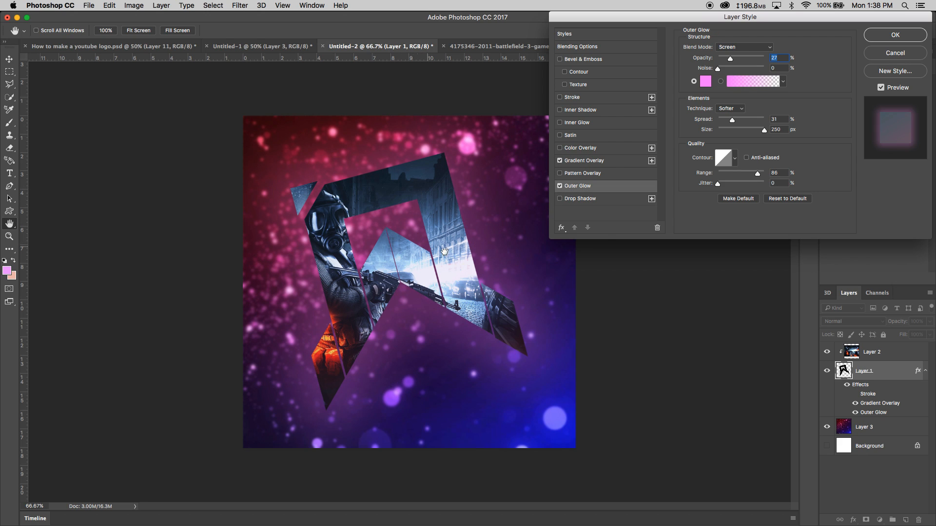
pyautogui.click(706, 81)
pyautogui.click(262, 136)
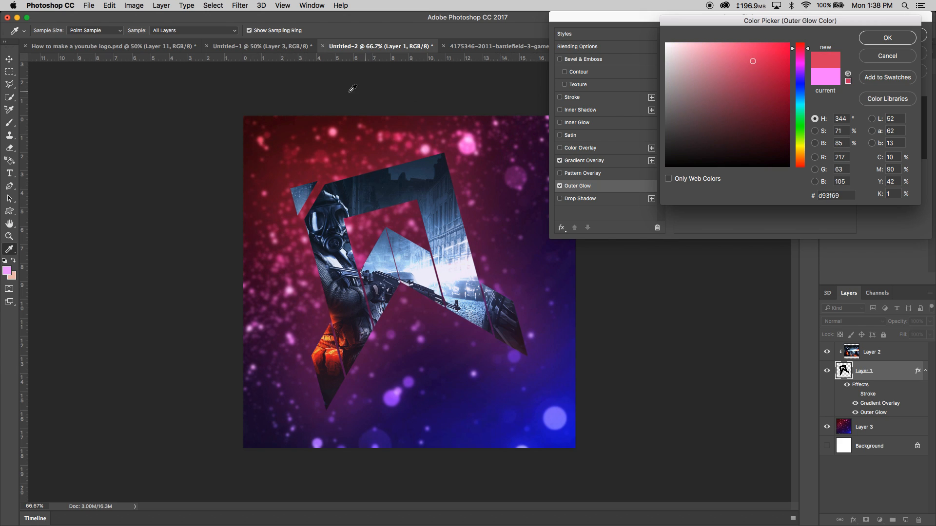
pyautogui.click(285, 126)
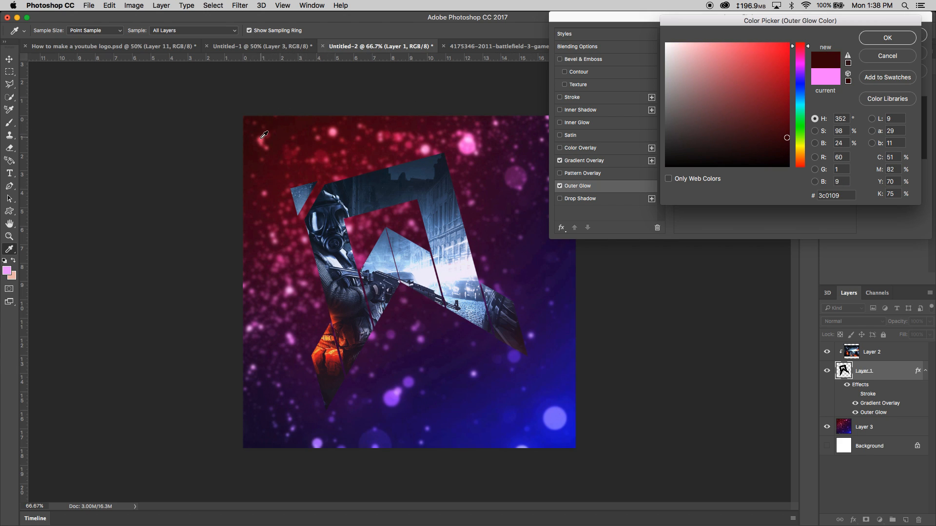
pyautogui.click(263, 135)
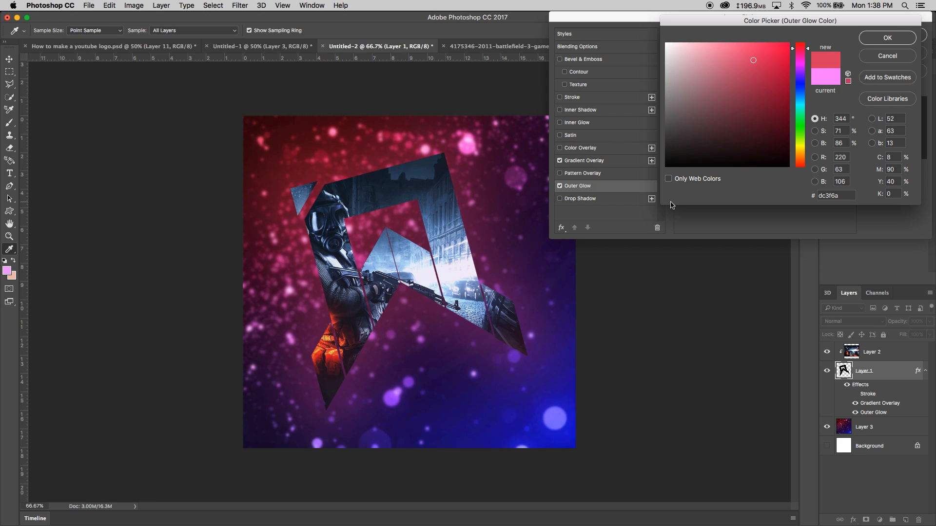
pyautogui.click(883, 43)
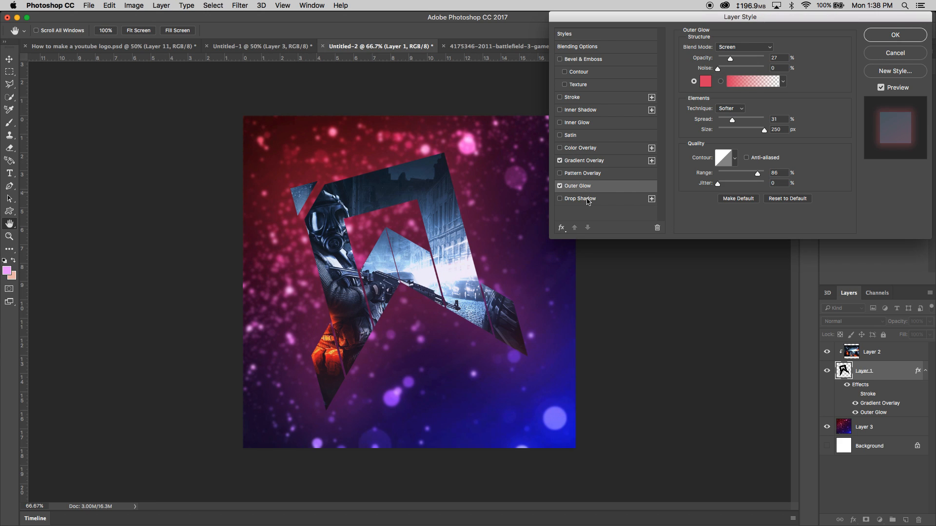
# - Set the outer glow's opacity to 15%, compare the logo with and without it, and apply the layer style
pyautogui.moveTo(730, 58)
pyautogui.mouseDown()
pyautogui.moveTo(770, 61)
pyautogui.moveTo(725, 64)
pyautogui.mouseUp()
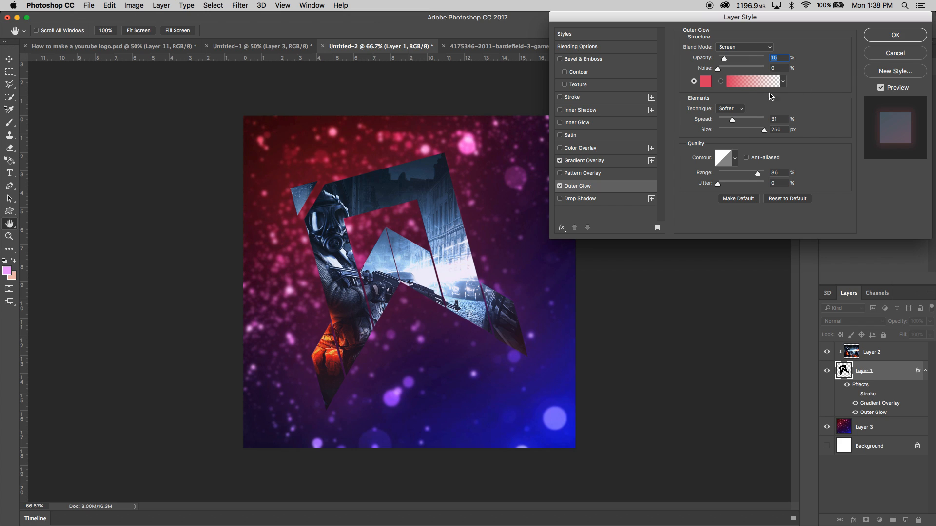
pyautogui.click(560, 187)
pyautogui.click(560, 186)
pyautogui.click(895, 36)
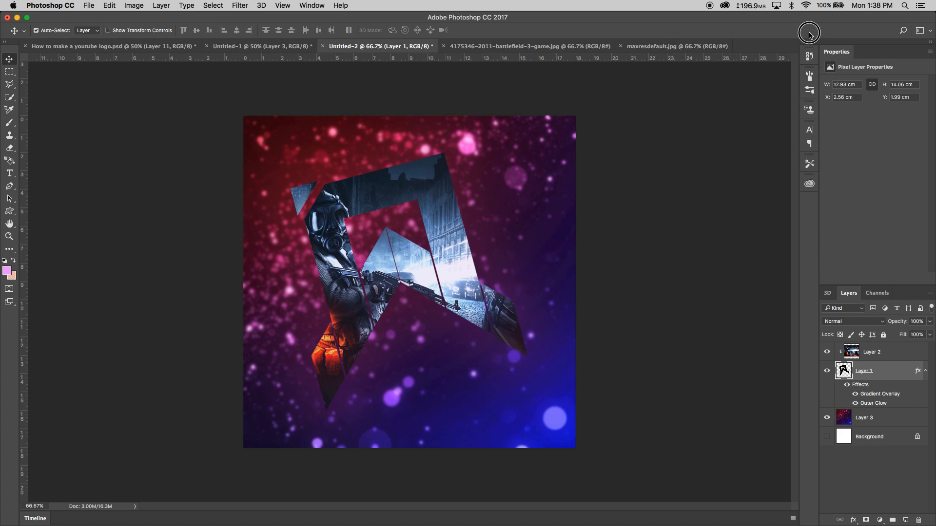
pyautogui.click(926, 371)
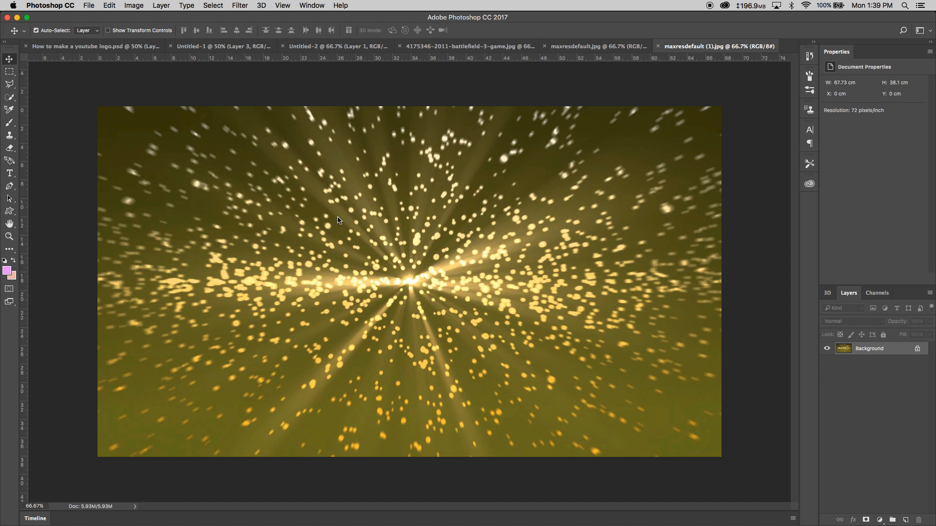
# - Bring maxresdefault (1).jpg into the logo's clipping group and, with the game picture hidden, scale it to about 25.77 × 14.5 cm at X -5.56 cm, Y 1.9 cm
pyautogui.moveTo(393, 225); pyautogui.dragTo(343, 234)
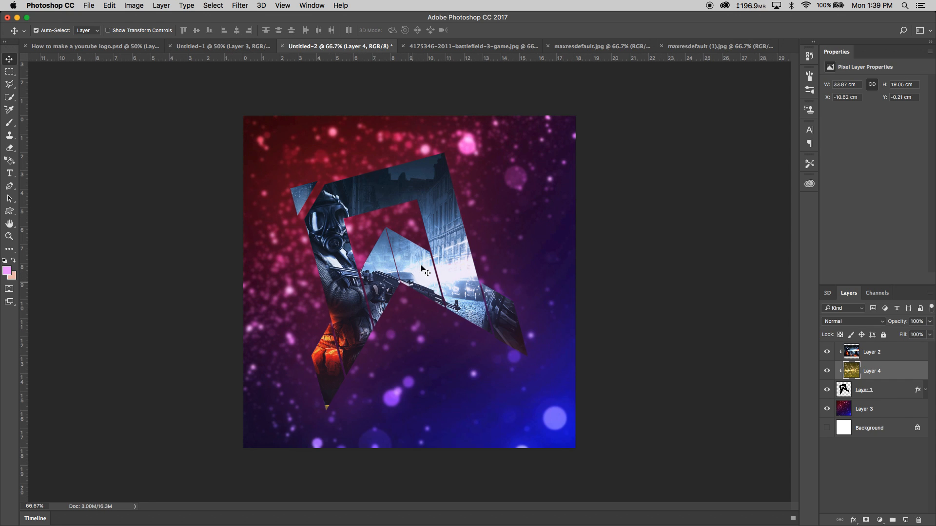
pyautogui.click(827, 352)
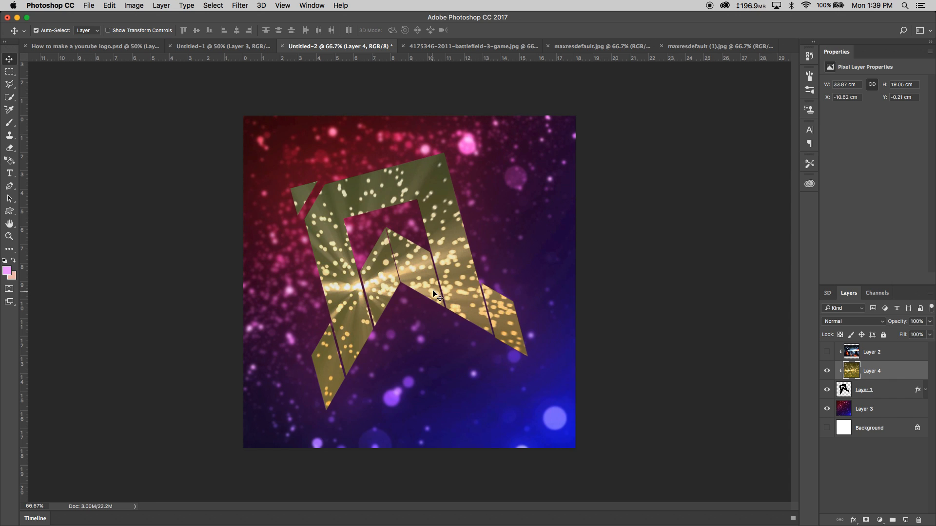
pyautogui.press('super+t')
pyautogui.moveTo(630, 155)
pyautogui.mouseDown()
pyautogui.moveTo(595, 184)
pyautogui.moveTo(554, 183)
pyautogui.moveTo(660, 127)
pyautogui.moveTo(616, 152)
pyautogui.mouseUp()
pyautogui.press('Return')
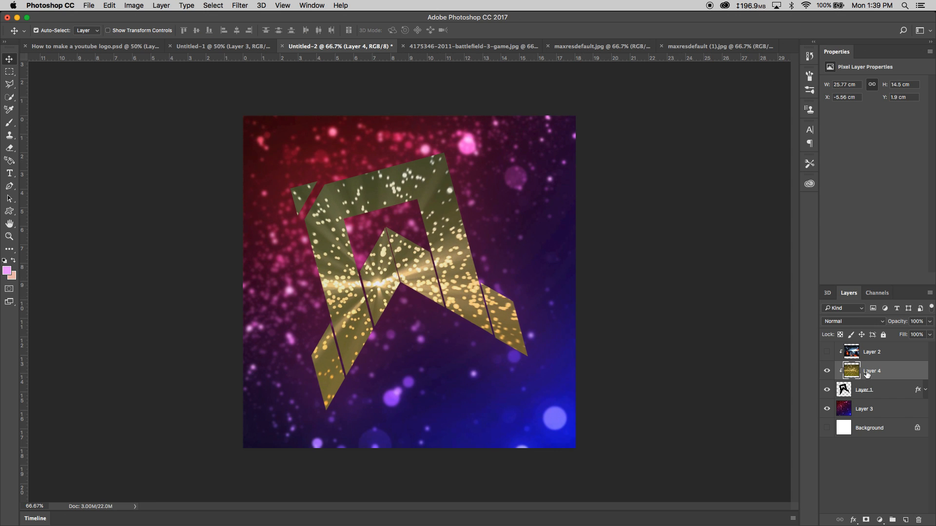
# - Hide the gold particle picture and show the game picture inside the logo again
pyautogui.click(827, 371)
pyautogui.click(827, 352)
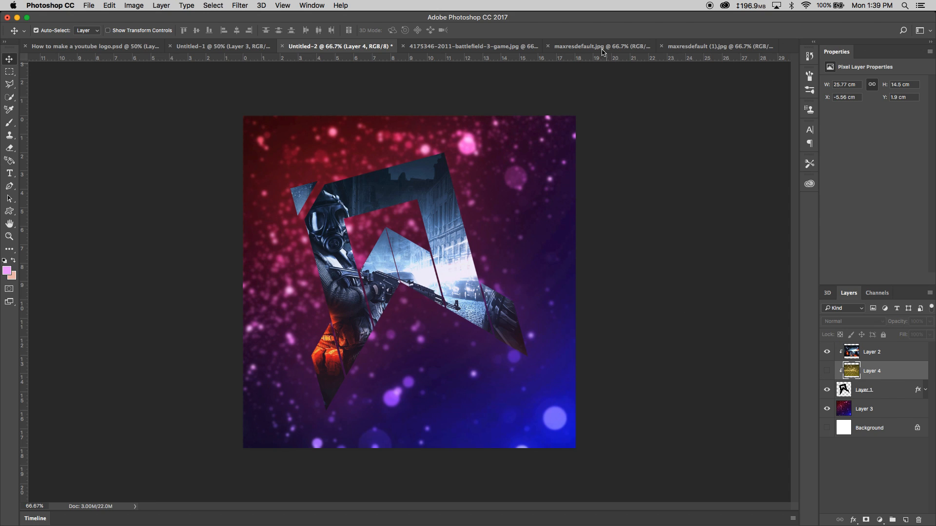